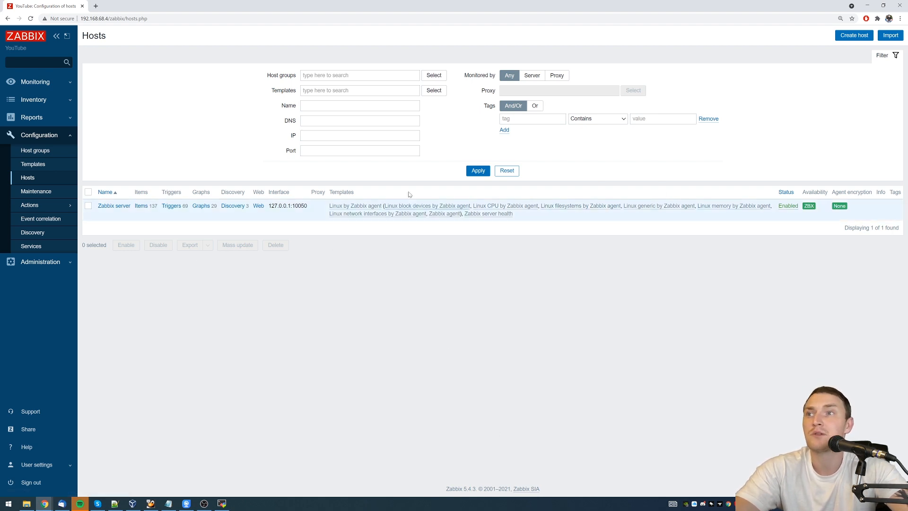
- Switch to the MobaXterm SSH terminal and check whether Apache loads status_module with httpd -M 2>/dev/null | grep status_module
{"action": "left_click", "coordinate": [222, 504]}
{"action": "left_click_drag", "start_coordinate": [310, 61], "coordinate": [426, 85]}
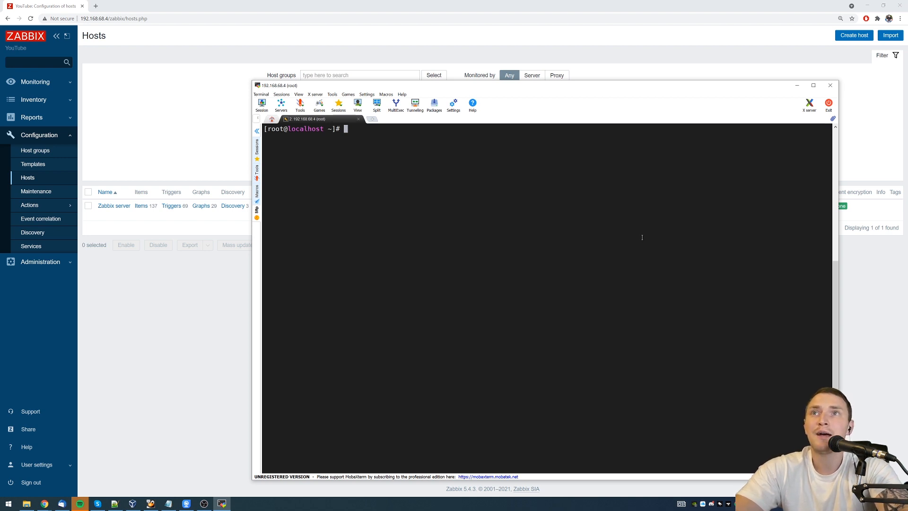
{"action": "type", "text": "h"}
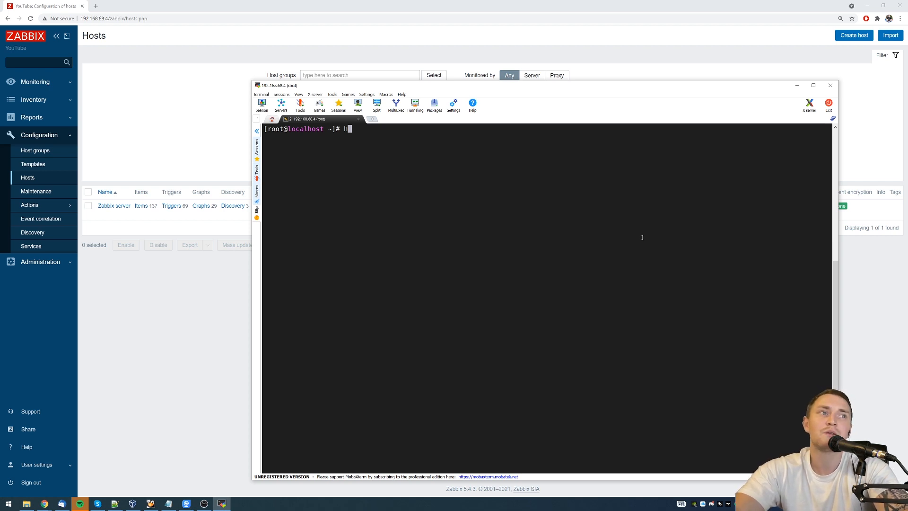
{"action": "type", "text": "ttpd -M"}
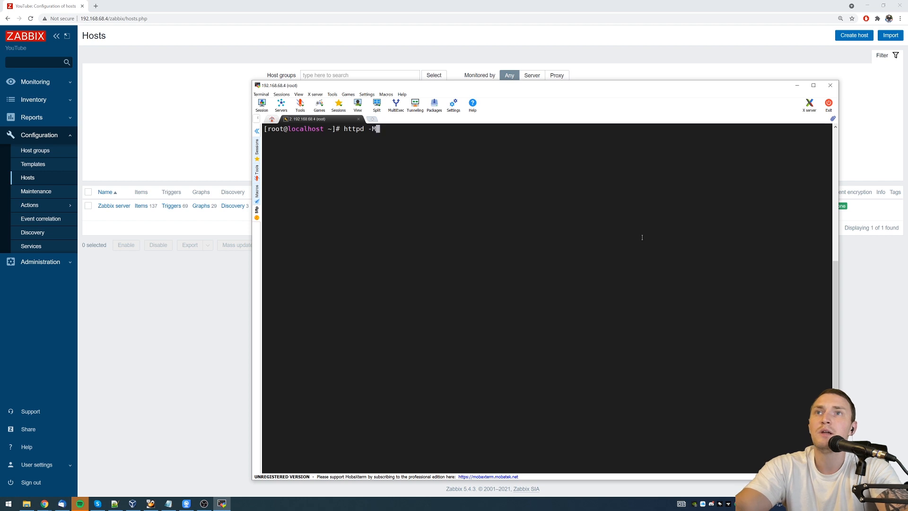
{"action": "type", "text": " 2>/dev/"}
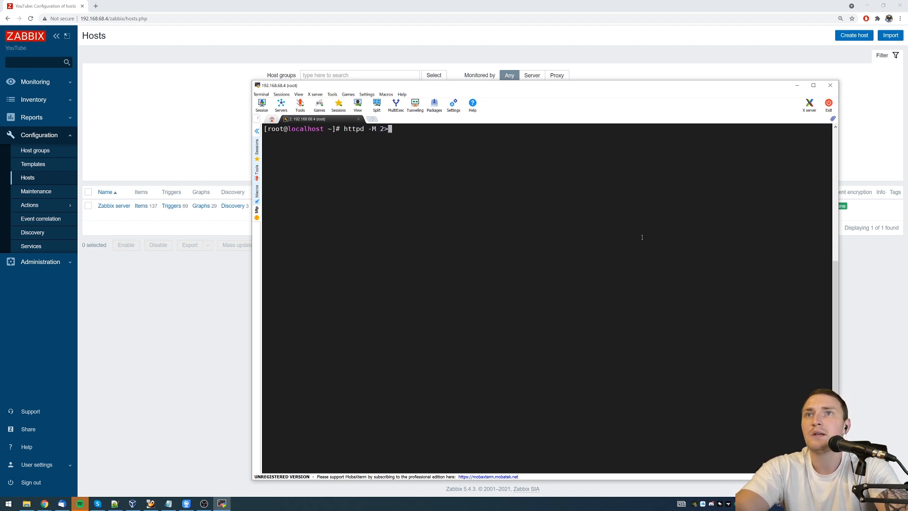
{"action": "type", "text": "null "}
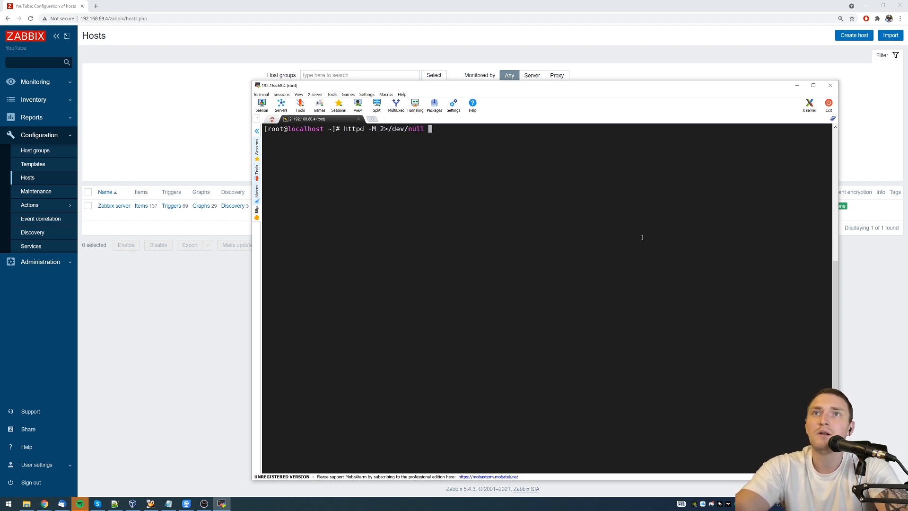
{"action": "type", "text": "| grep status"}
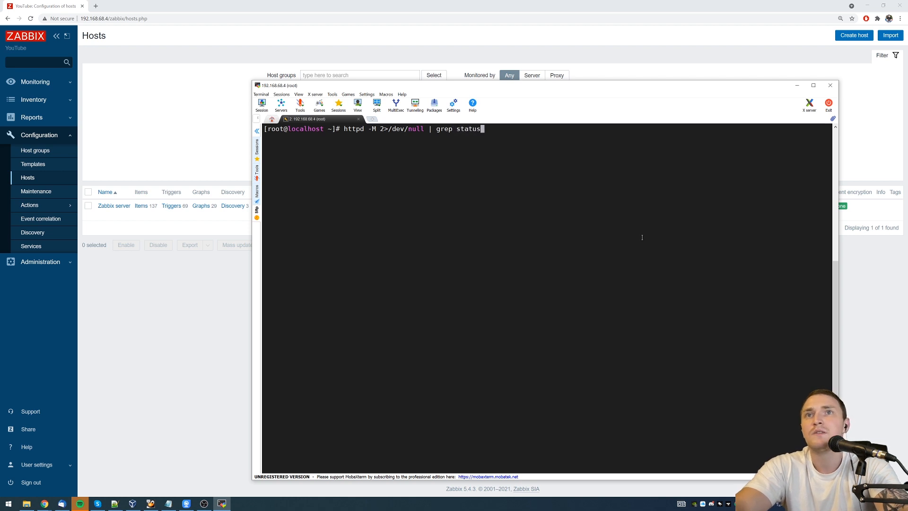
{"action": "type", "text": "_module"}
{"action": "key", "text": "Return"}
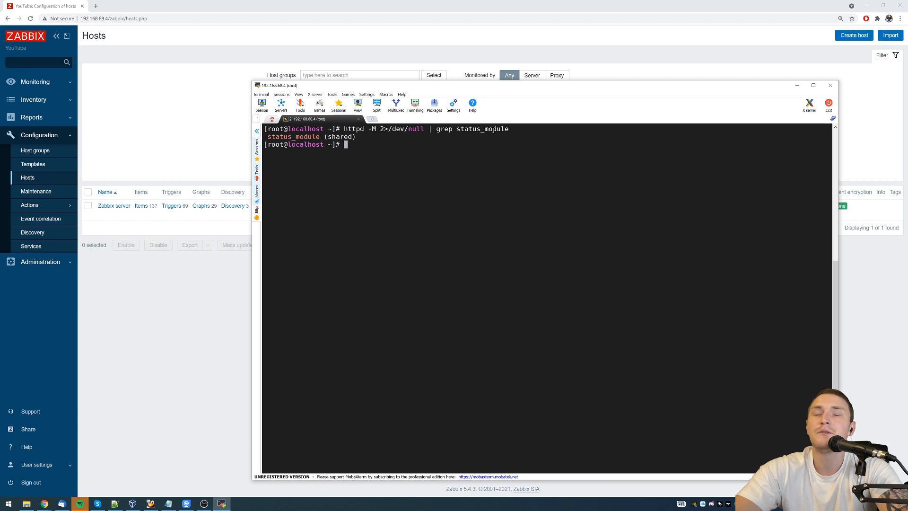
- Change to /etc/httpd/ and search its files recursively, ignoring case, for 'mod_status.so'
{"action": "type", "text": "cd "}
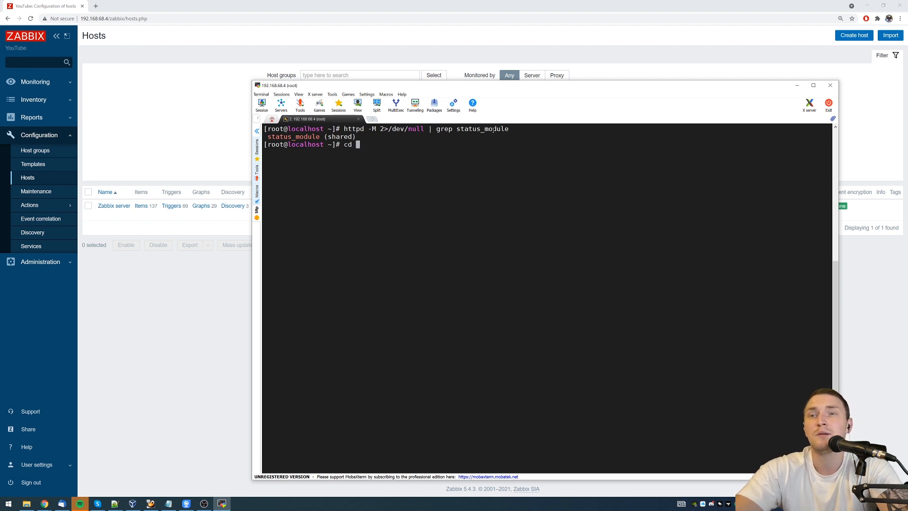
{"action": "type", "text": "/etc/httpd/"}
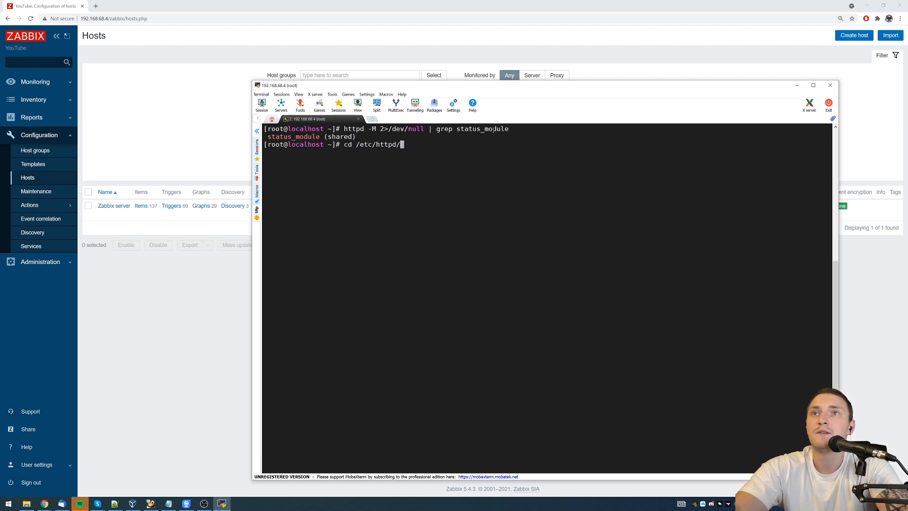
{"action": "key", "text": "Return"}
{"action": "type", "text": "grep -R"}
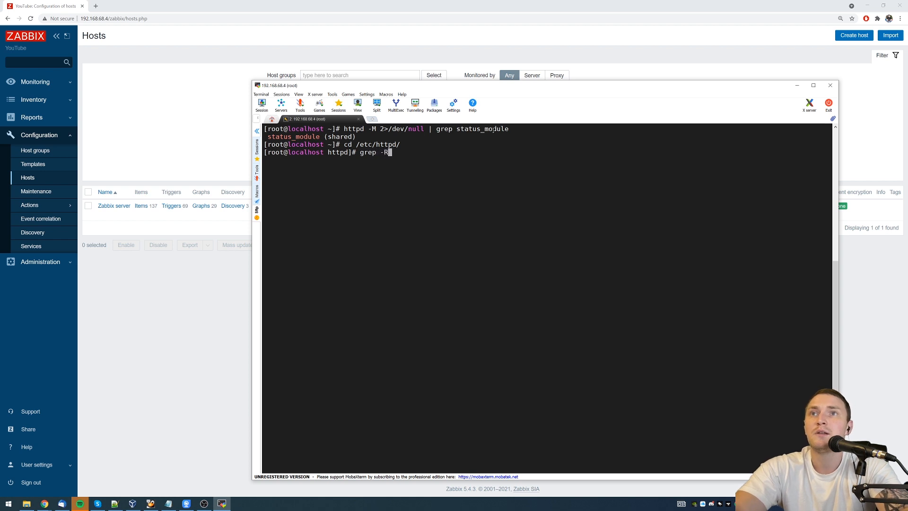
{"action": "type", "text": "i 'mod_"}
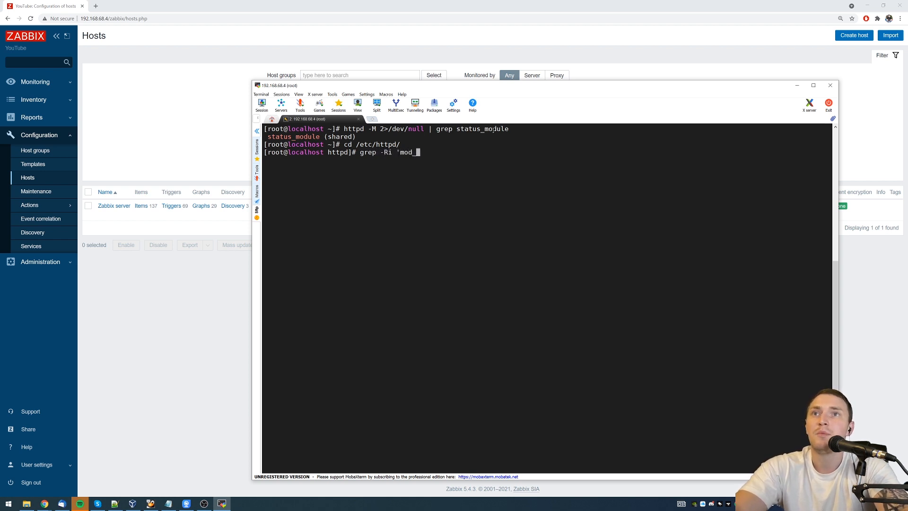
{"action": "type", "text": "status.so'"}
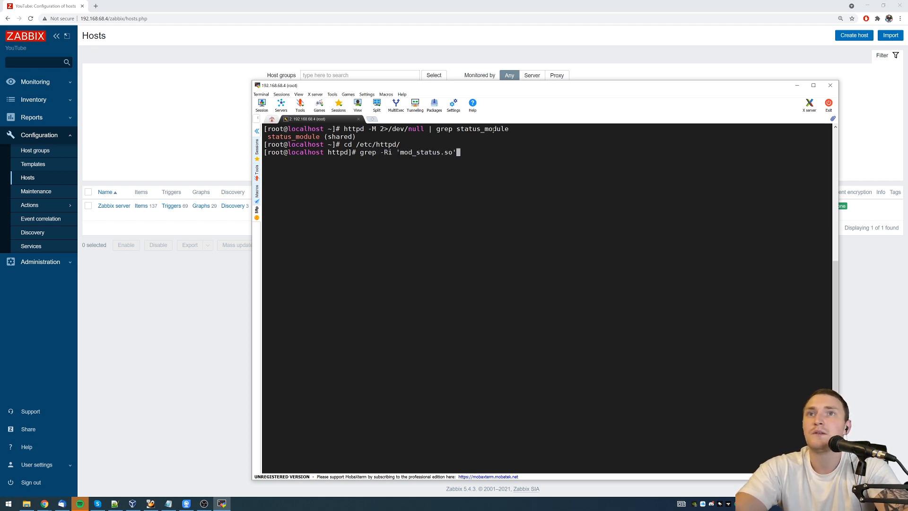
{"action": "key", "text": "Return"}
- Open conf.modules.d/00-base.conf, the file holding the status_module LoadModule line, in vim
{"action": "left_click_drag", "start_coordinate": [264, 160], "coordinate": [371, 160]}
{"action": "type", "text": "vim"}
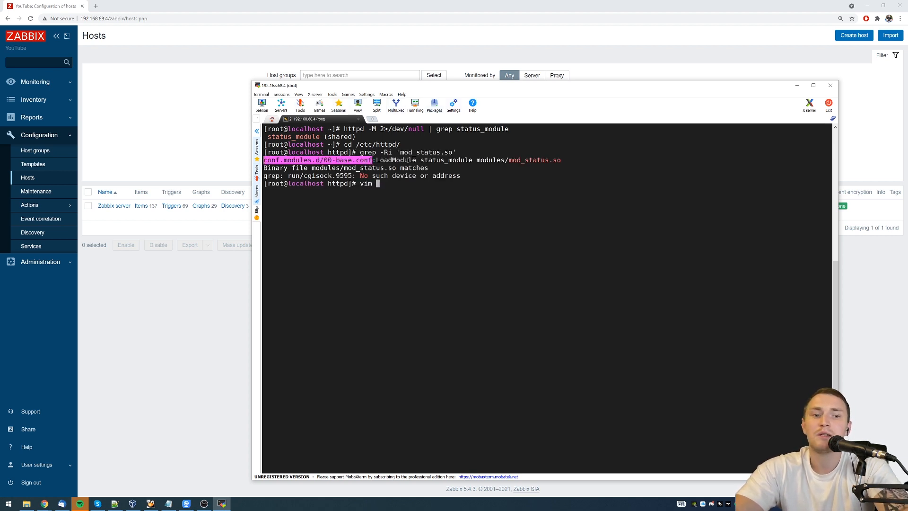
{"action": "right_click", "coordinate": [408, 160]}
{"action": "key", "text": "Return"}
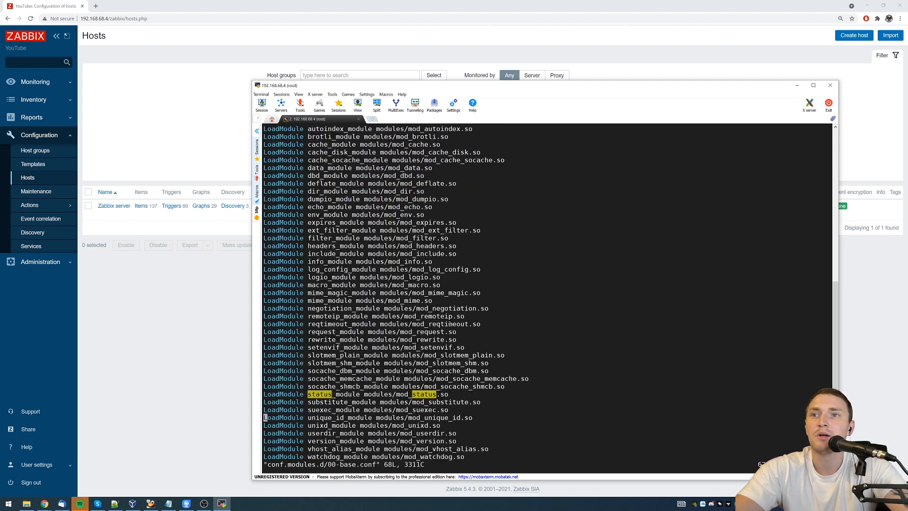
{"action": "key", "text": "Up"}
{"action": "key", "text": "Up"}
{"action": "type", "text": "i"}
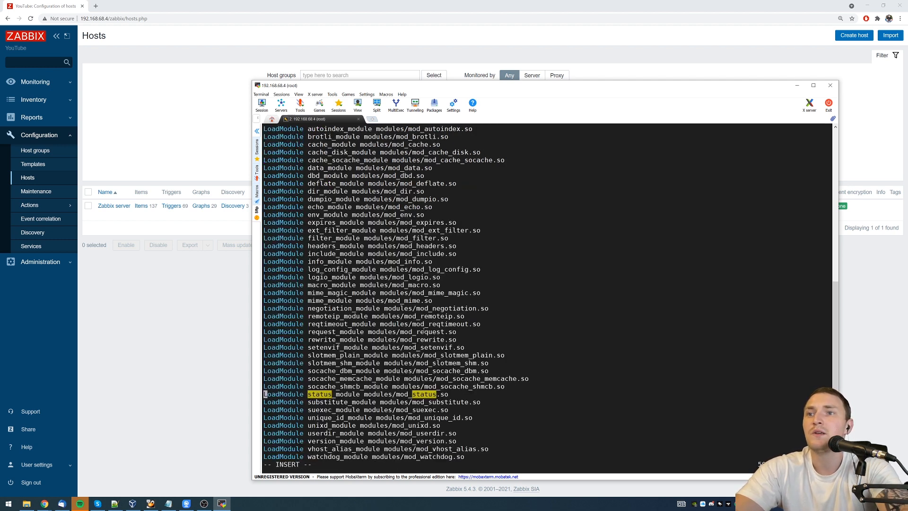
{"action": "type", "text": "#"}
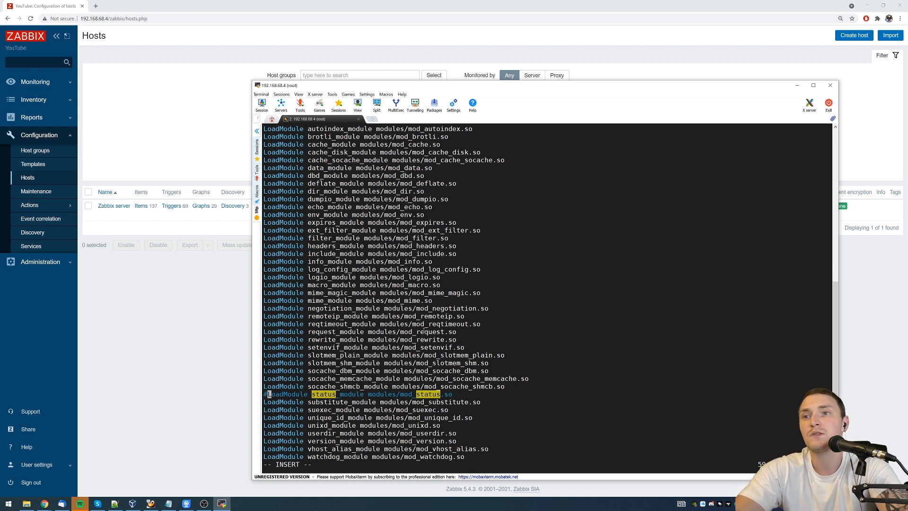
{"action": "key", "text": "BackSpace"}
- Save 00-base.conf and quit vim
{"action": "key", "text": "Escape"}
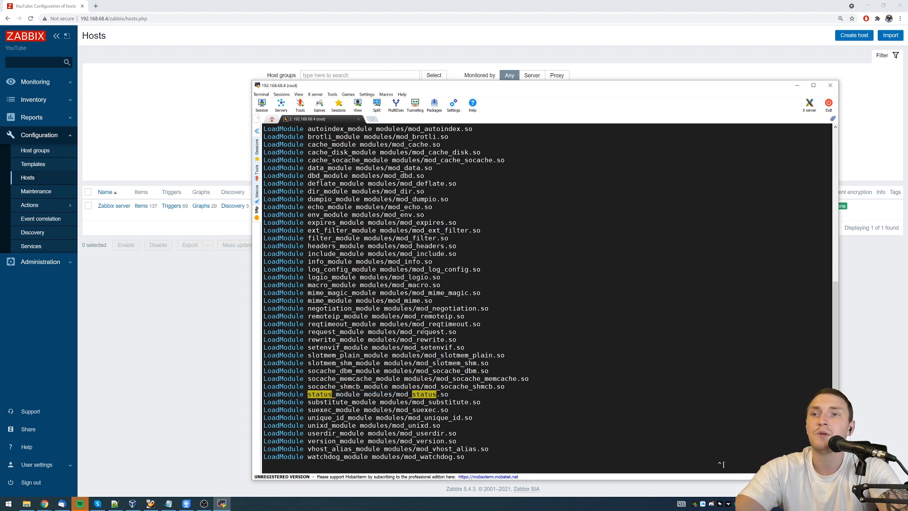
{"action": "type", "text": ":wq"}
{"action": "key", "text": "Return"}
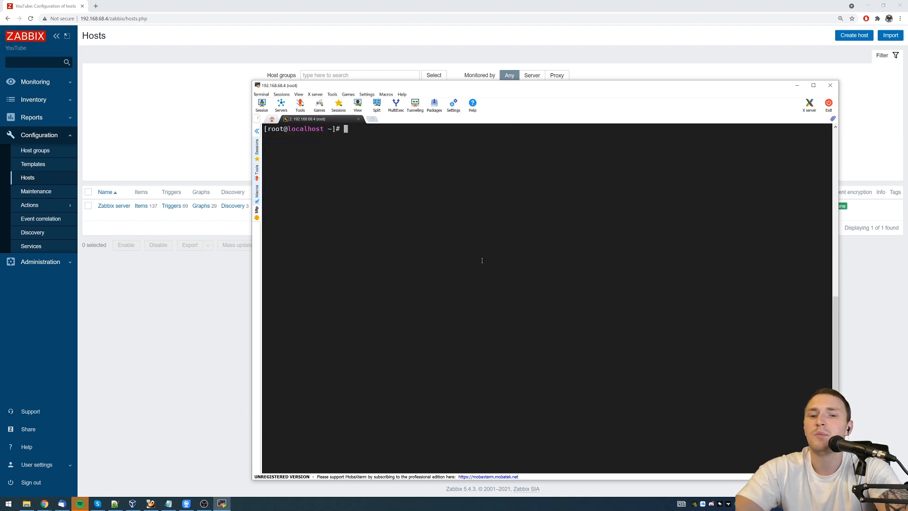
- Open the main Apache configuration file /etc/httpd/conf/httpd.conf in vim
{"action": "type", "text": "vim "}
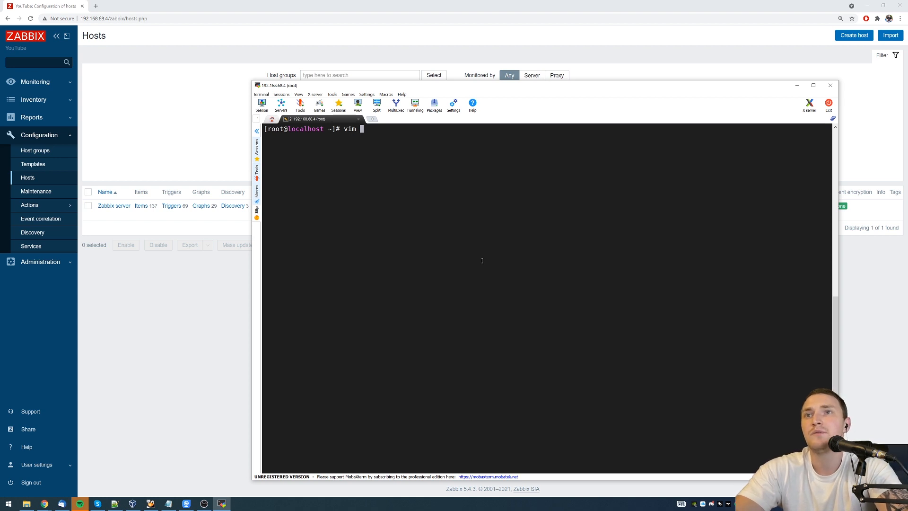
{"action": "type", "text": "/"}
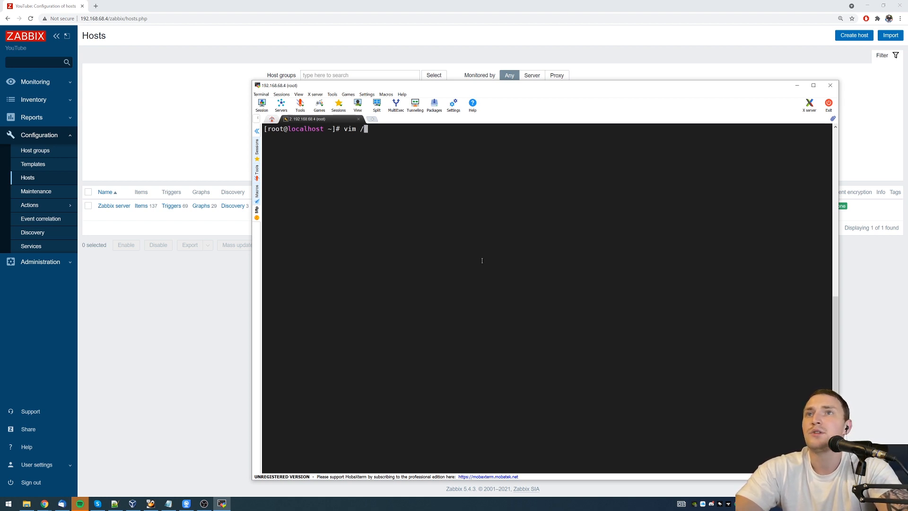
{"action": "type", "text": "etc/httpd/"}
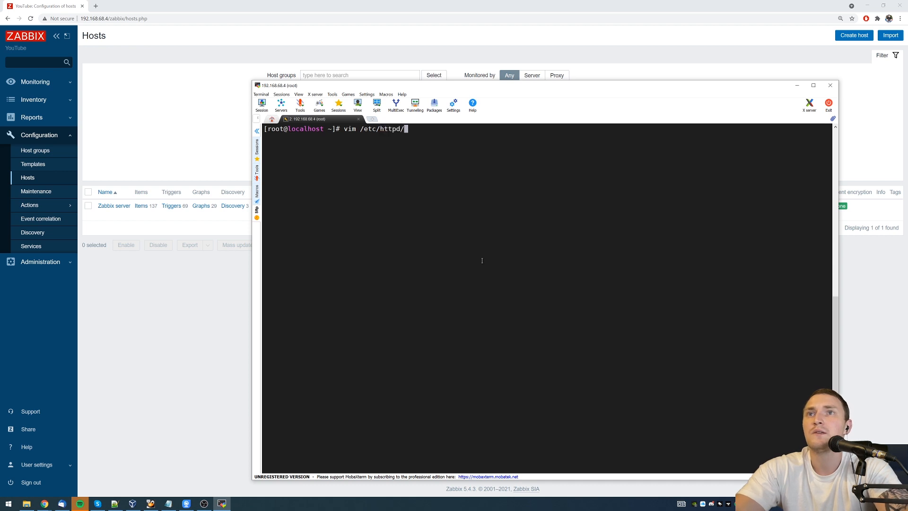
{"action": "key", "text": "Tab"}
{"action": "key", "text": "Tab"}
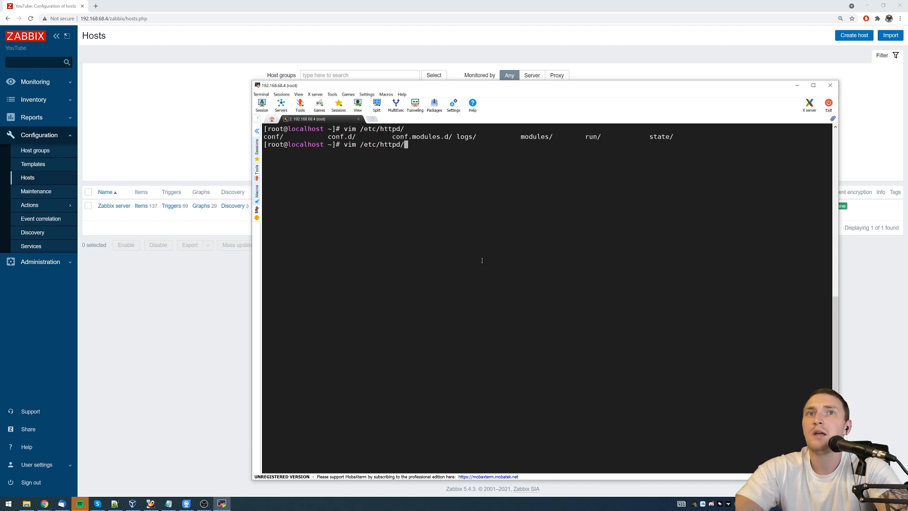
{"action": "type", "text": "conf/"}
{"action": "key", "text": "Tab"}
{"action": "key", "text": "Tab"}
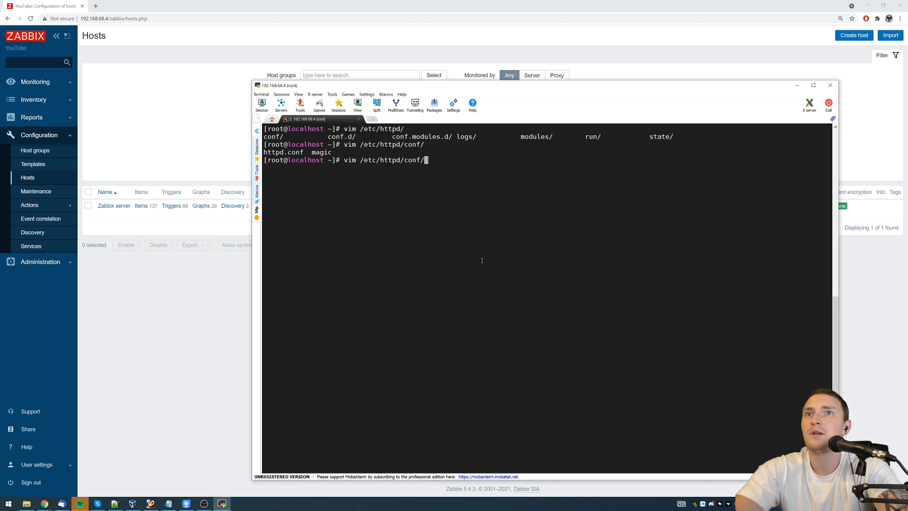
{"action": "type", "text": "ht"}
{"action": "key", "text": "Tab"}
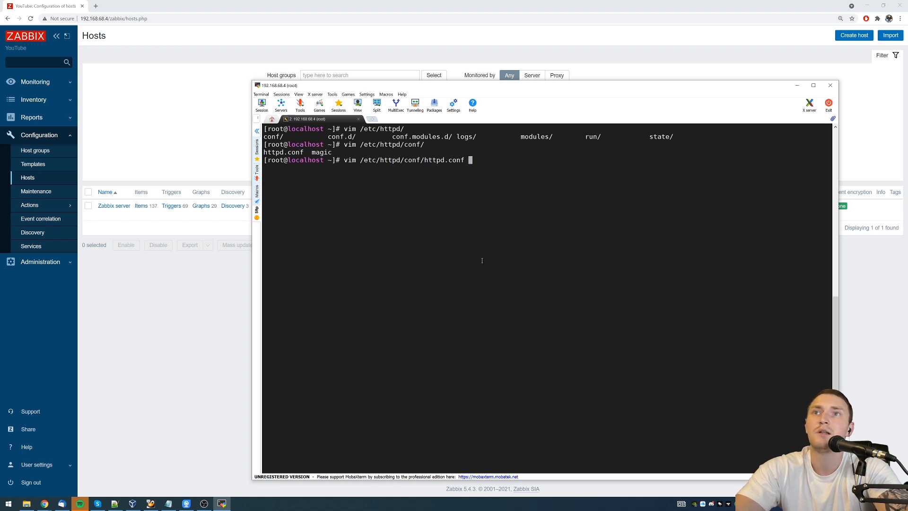
{"action": "key", "text": "Return"}
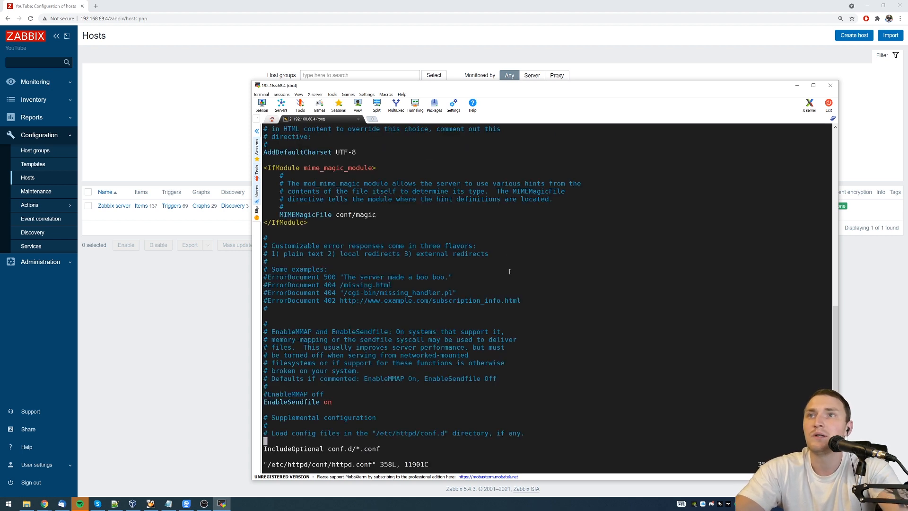
- Insert the opening tag <location /server-status> on the empty line above IncludeOptional conf.d/*.conf
{"action": "key", "text": "Down"}
{"action": "key", "text": "Down"}
{"action": "key", "text": "Up"}
{"action": "key", "text": "Up"}
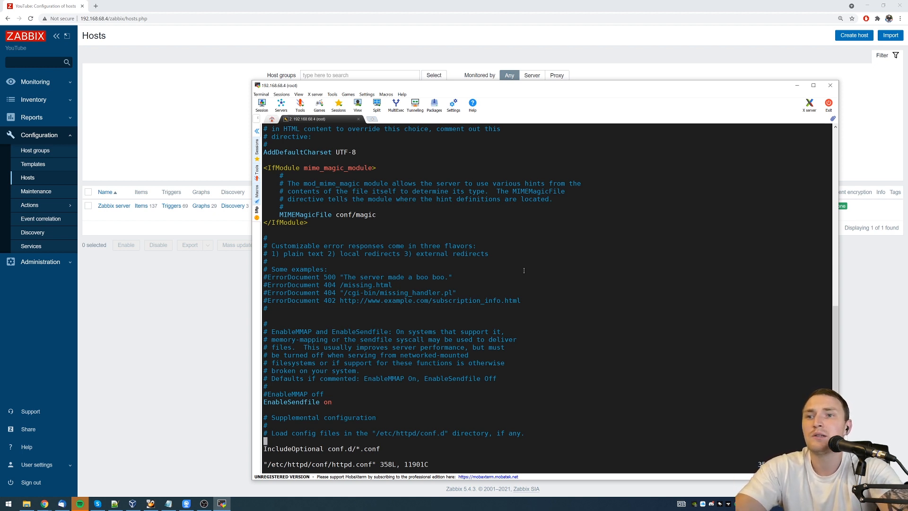
{"action": "left_click", "coordinate": [168, 504]}
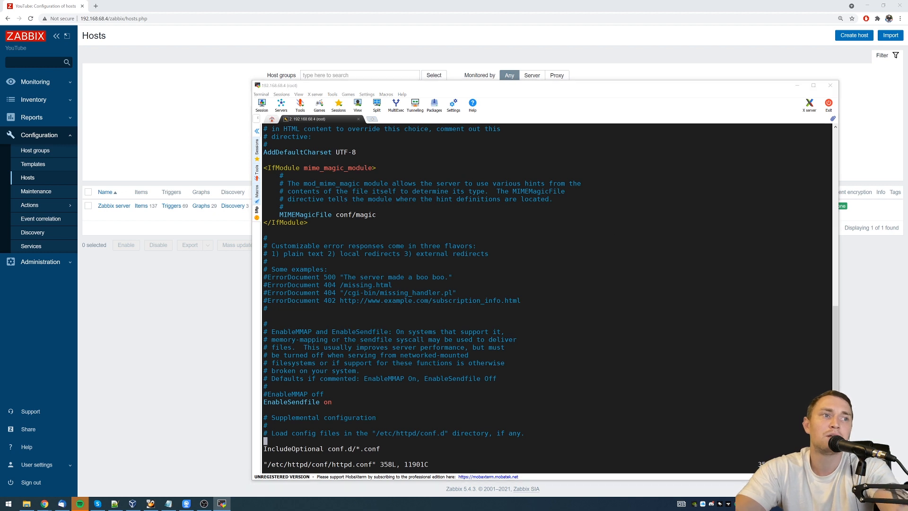
{"action": "left_click", "coordinate": [296, 440]}
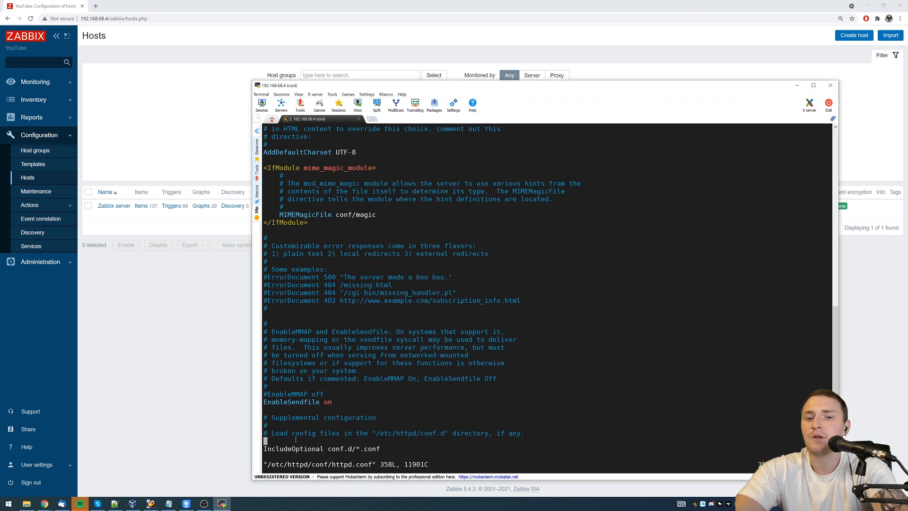
{"action": "type", "text": "i<loca"}
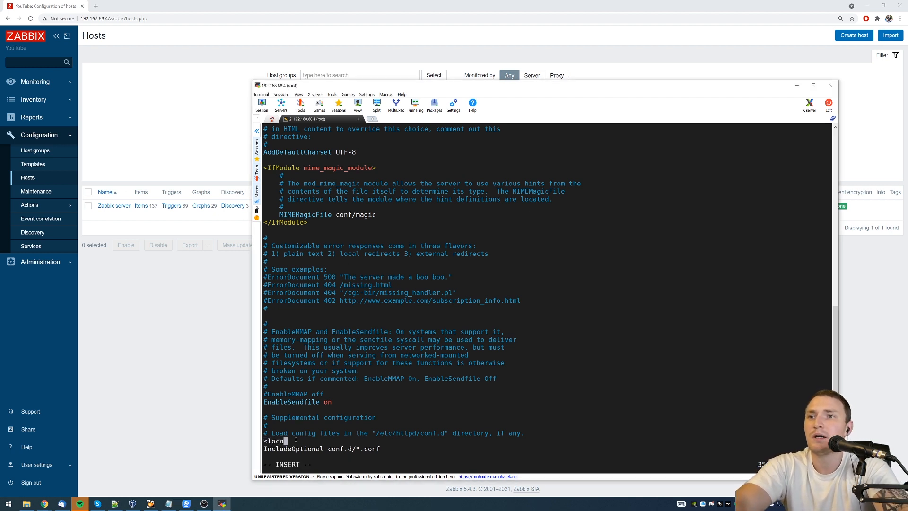
{"action": "type", "text": "tion /"}
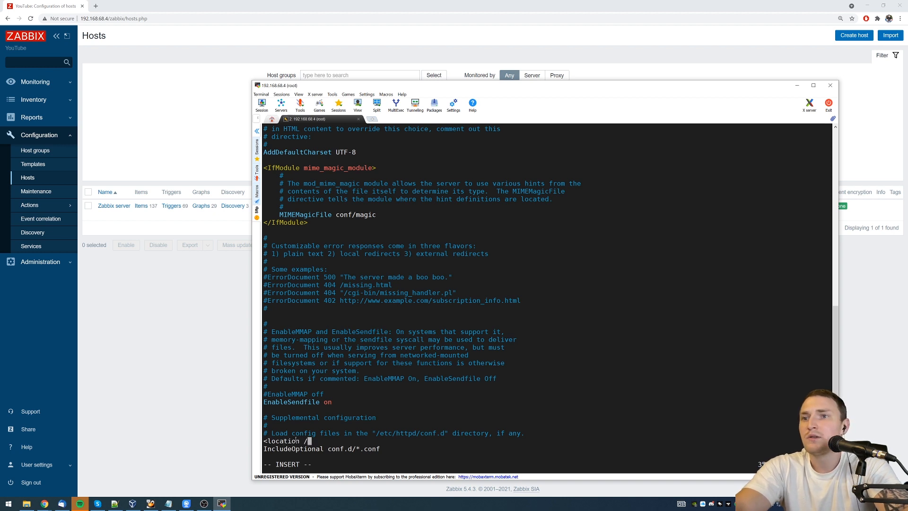
{"action": "type", "text": "server-status"}
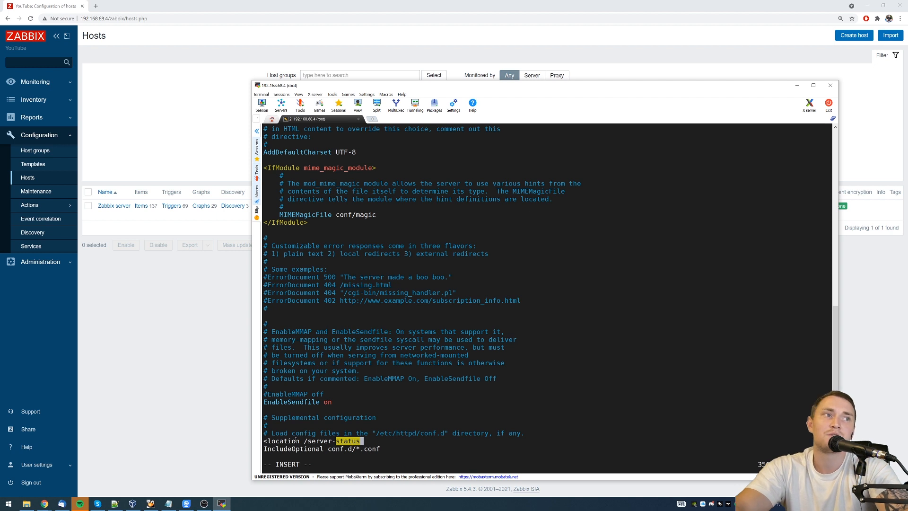
{"action": "type", "text": ">"}
{"action": "key", "text": "Return"}
- Add an indented SetHandler server-status directive inside the location block and start a new line
{"action": "key", "text": "Tab"}
{"action": "type", "text": "S"}
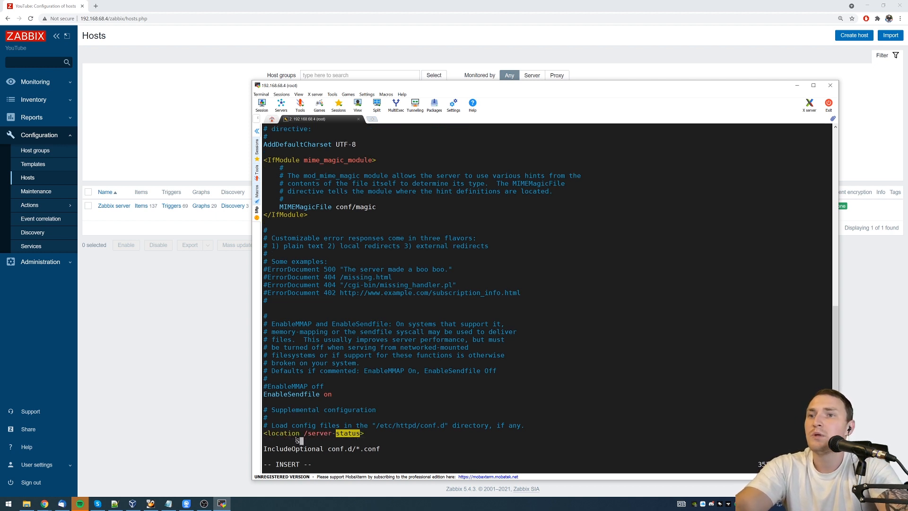
{"action": "type", "text": "etHandl"}
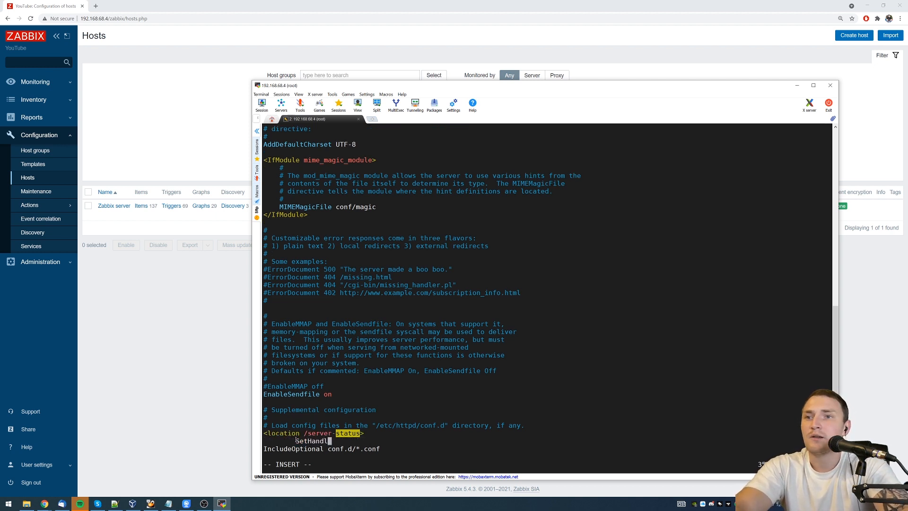
{"action": "type", "text": "er server-status"}
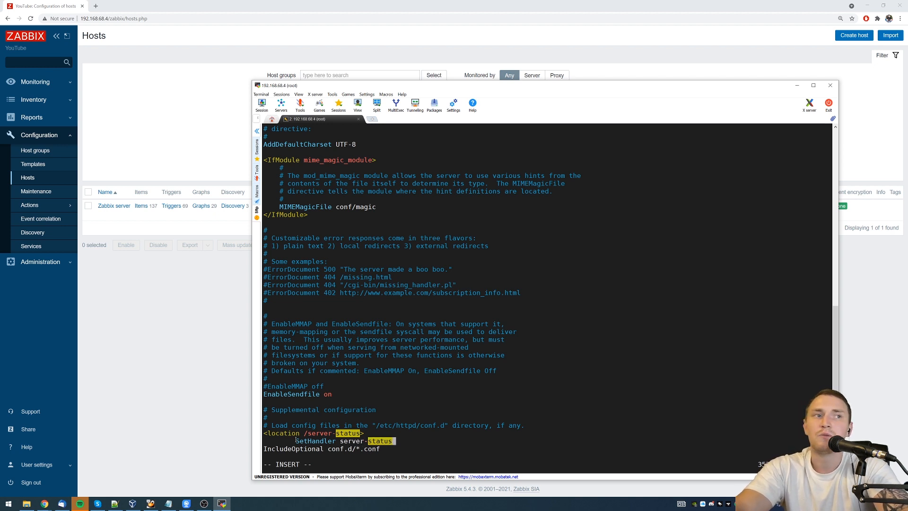
{"action": "key", "text": "Return"}
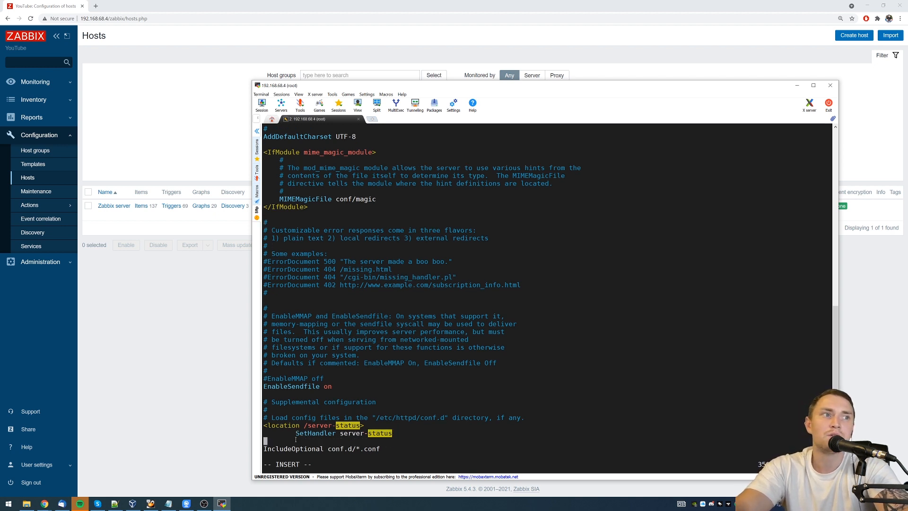
- Add indented Order deny,allow and Deny from all directives below SetHandler in the server-status location block
{"action": "key", "text": "Tab"}
{"action": "type", "text": "Order"}
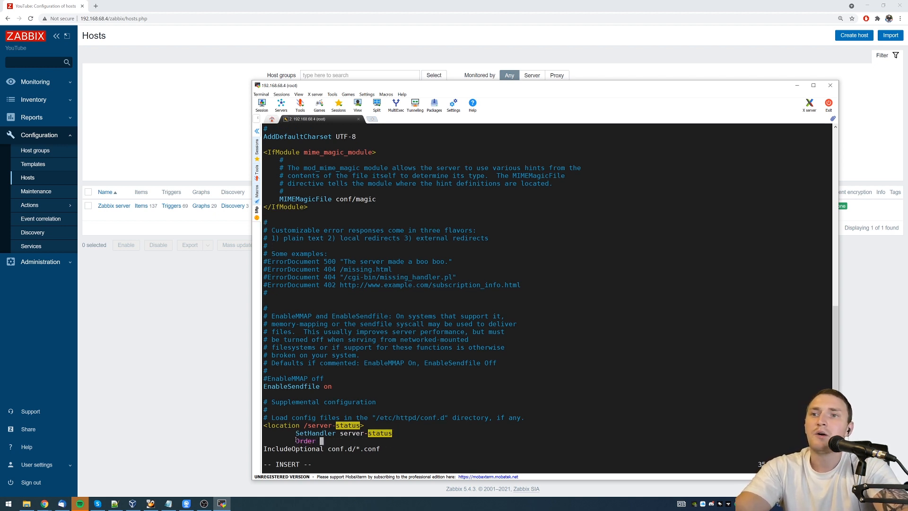
{"action": "type", "text": " deny,allow"}
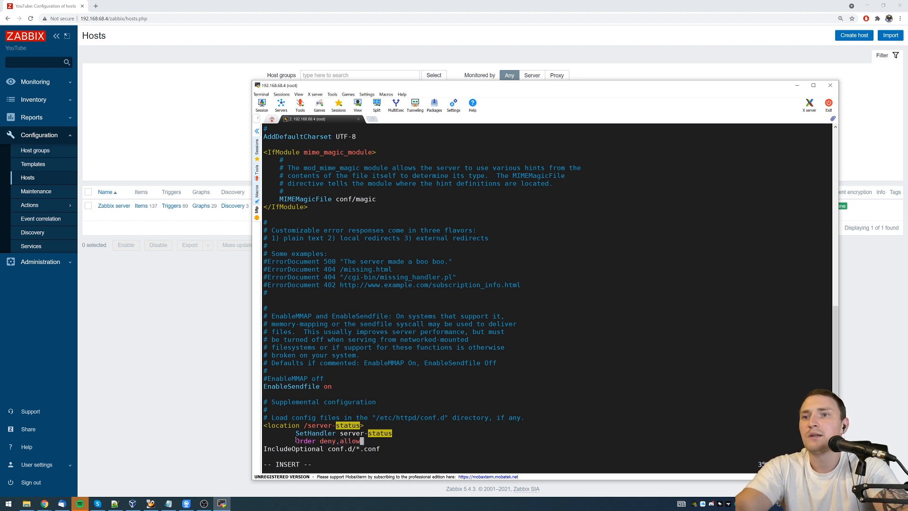
{"action": "key", "text": "Return"}
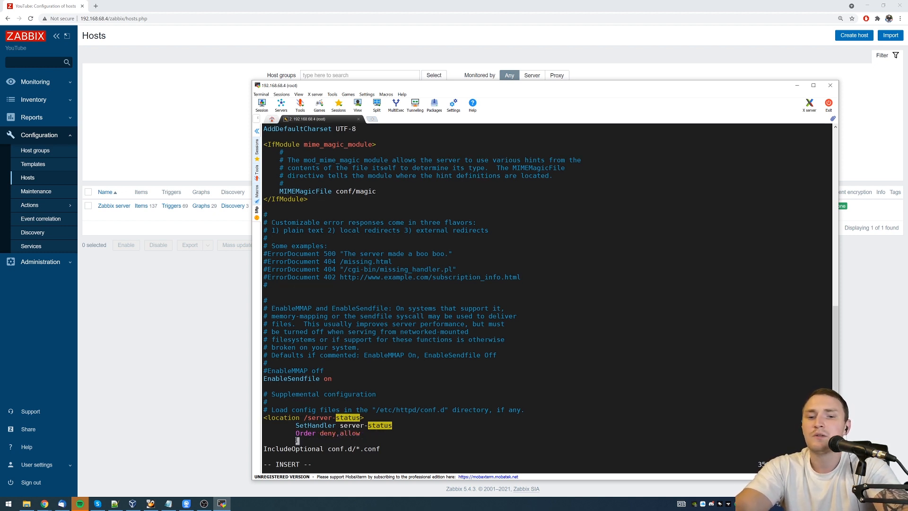
{"action": "type", "text": "Deny from "}
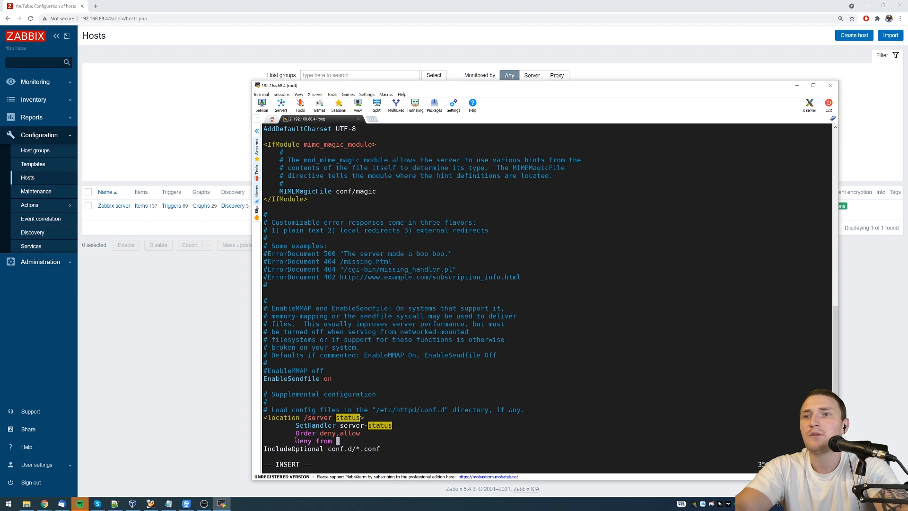
{"action": "type", "text": "all"}
{"action": "key", "text": "Return"}
- Add the directive Allow from 192.168.68.4 below Deny from all in the location block
{"action": "type", "text": "Allo"}
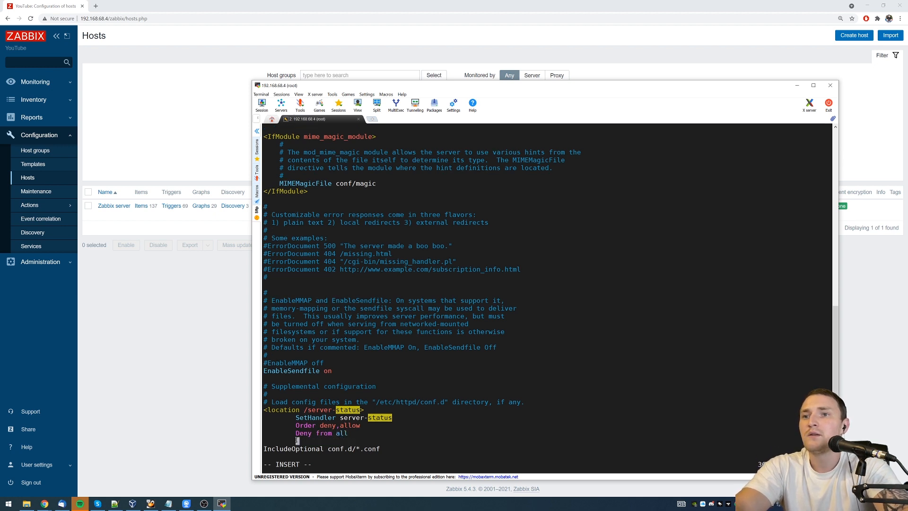
{"action": "type", "text": "w from"}
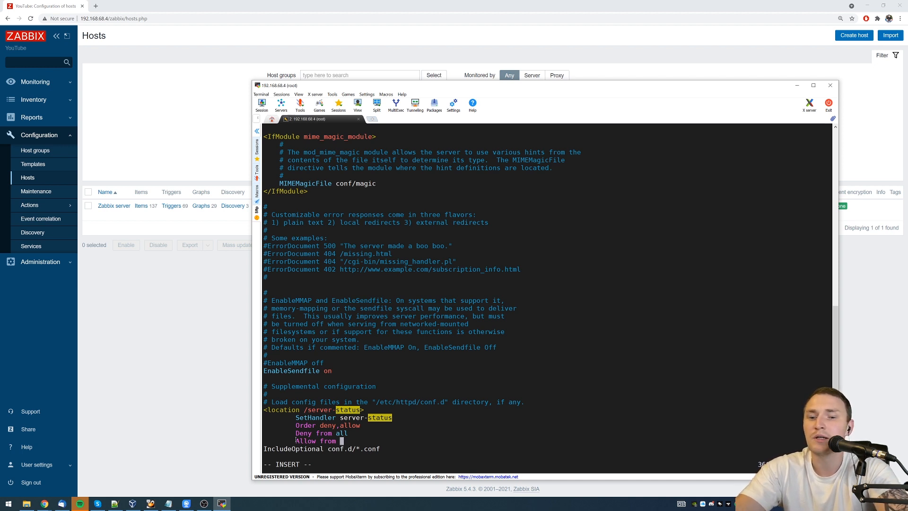
{"action": "type", "text": "192.168"}
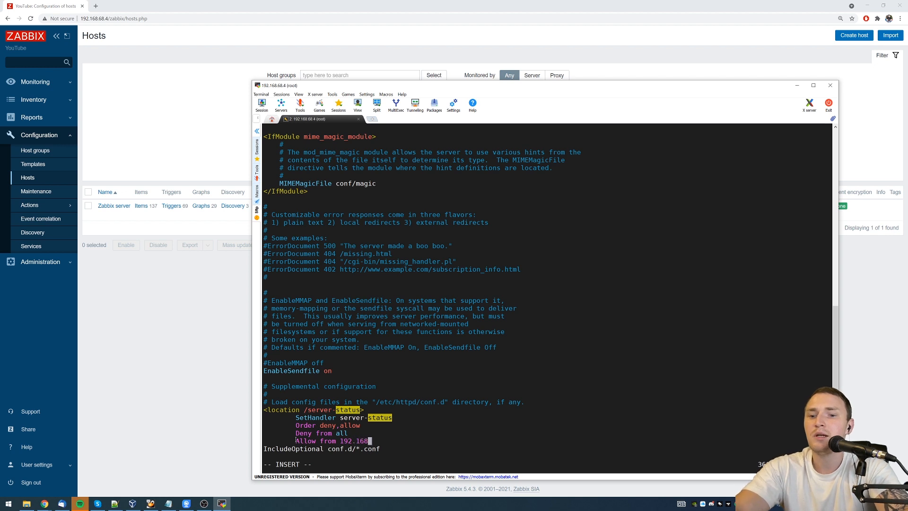
{"action": "type", "text": ".68.4"}
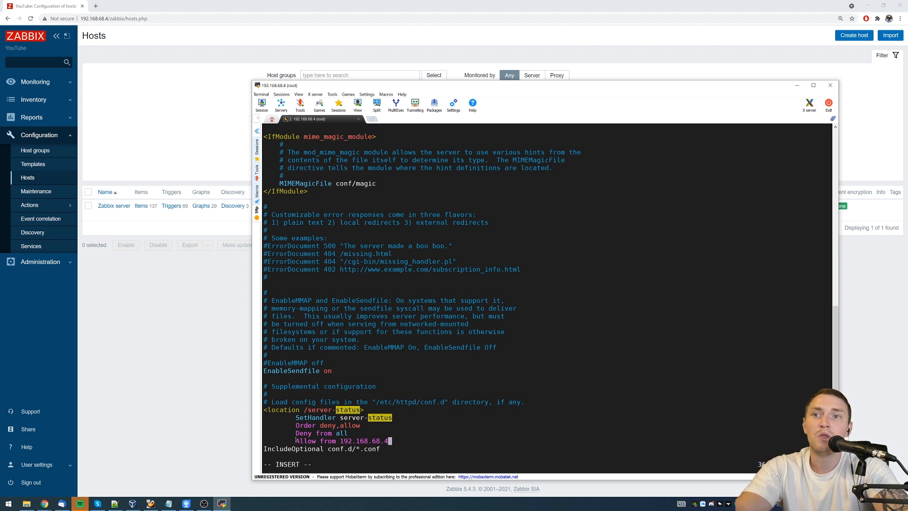
{"action": "key", "text": "Return"}
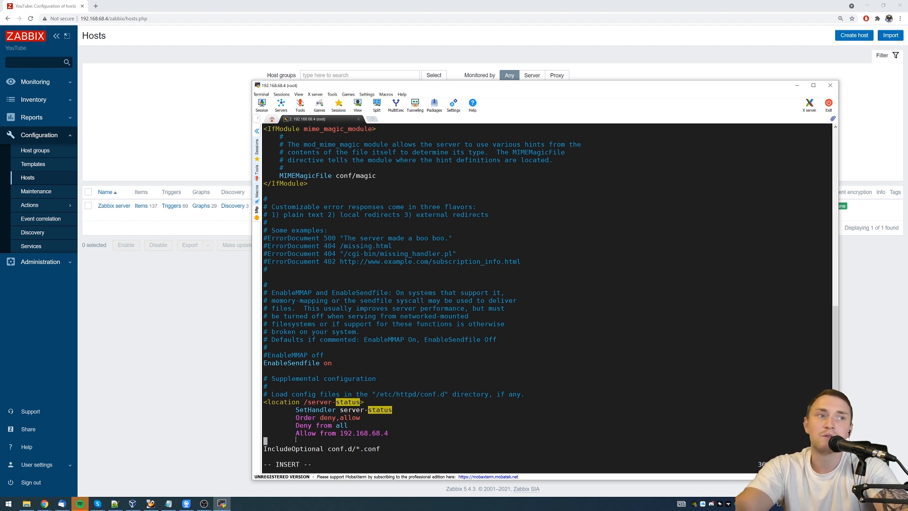
- Close the block with an unindented </location> tag, then save httpd.conf and quit vim
{"action": "type", "text": "</locat"}
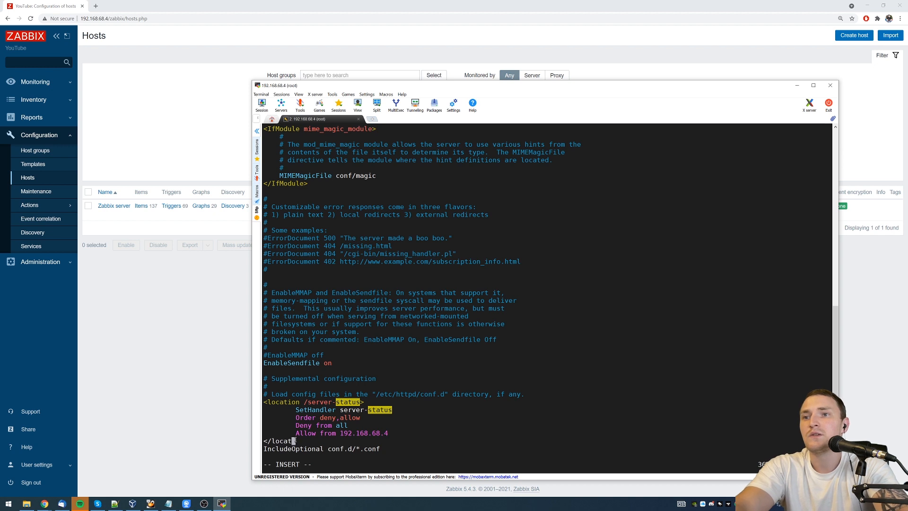
{"action": "type", "text": "ion>"}
{"action": "key", "text": "Escape"}
{"action": "type", "text": ":wq"}
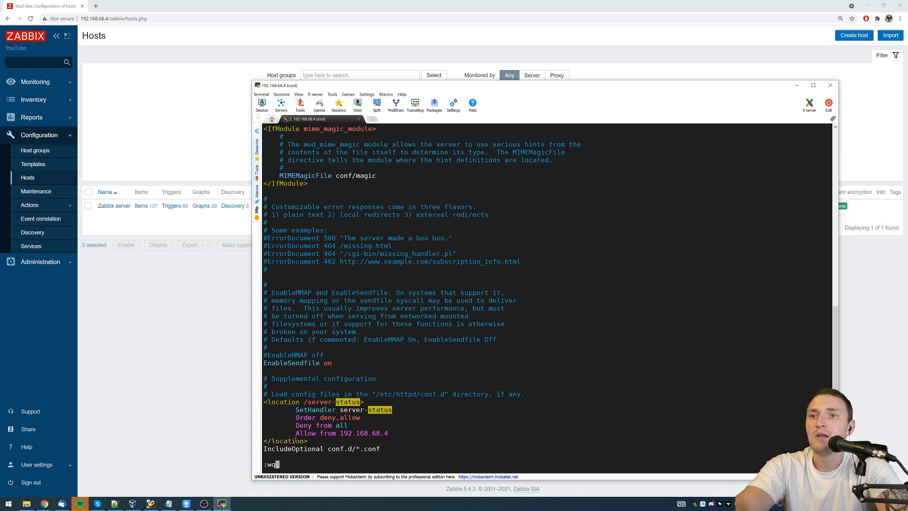
{"action": "key", "text": "Return"}
- Restart the Apache service with systemctl restart httpd
{"action": "type", "text": "systemctl sta"}
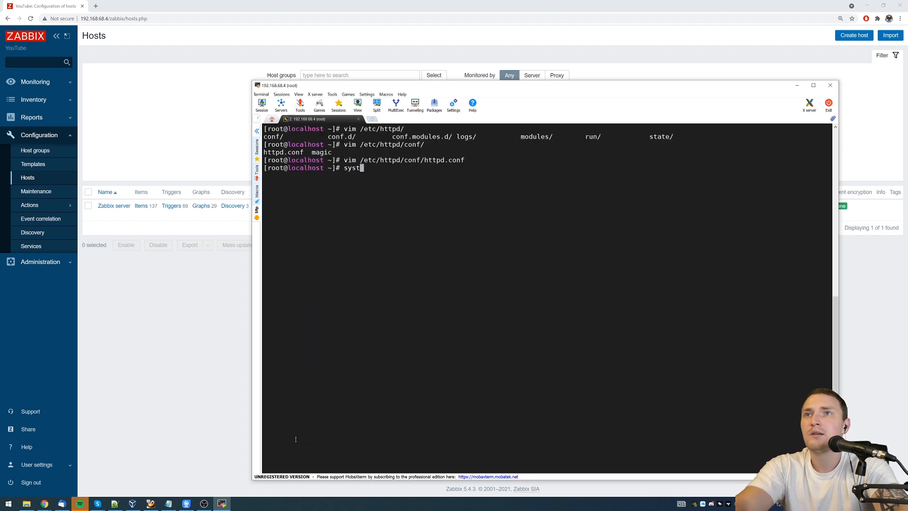
{"action": "key", "text": "BackSpace"}
{"action": "key", "text": "BackSpace"}
{"action": "key", "text": "BackSpace"}
{"action": "type", "text": "restart httpd"}
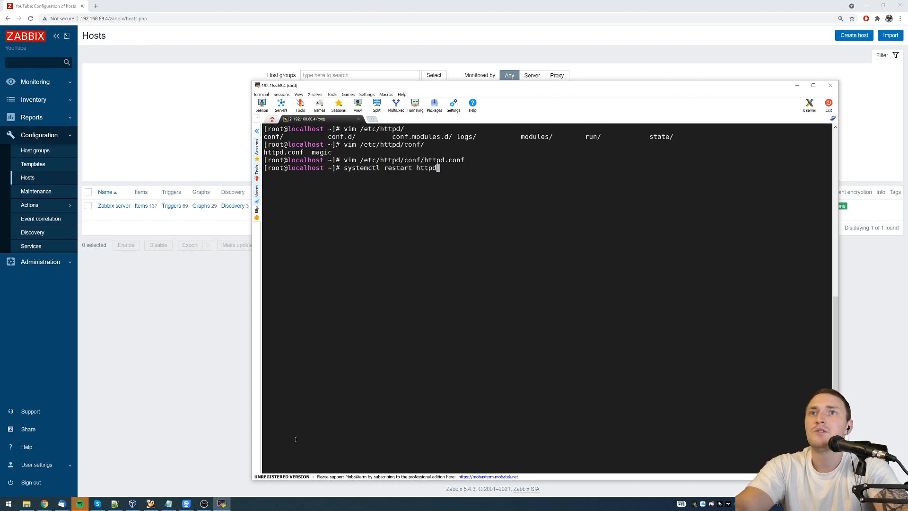
{"action": "key", "text": "Return"}
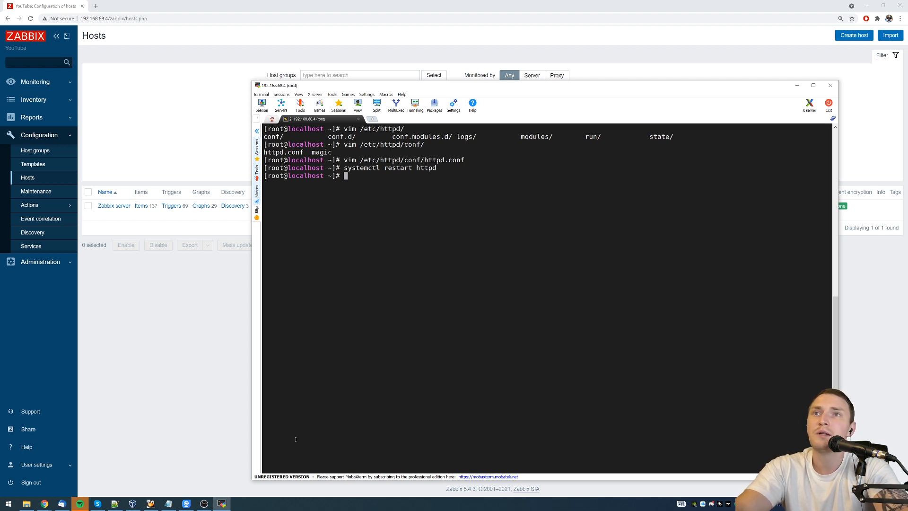
- Request 192.168.68.4/server-status with curl and review the returned Apache status page from its start to its end
{"action": "type", "text": "curl "}
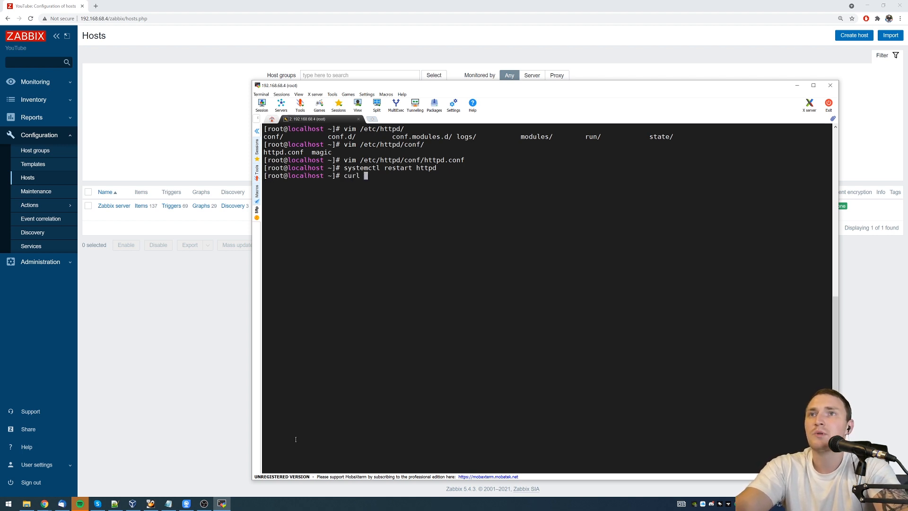
{"action": "type", "text": "19"}
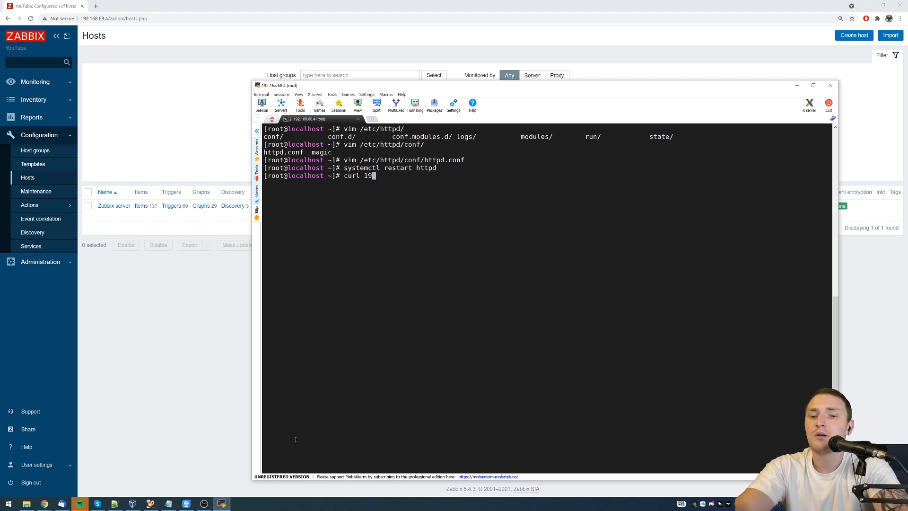
{"action": "key", "text": "BackSpace"}
{"action": "key", "text": "BackSpace"}
{"action": "type", "text": "168"}
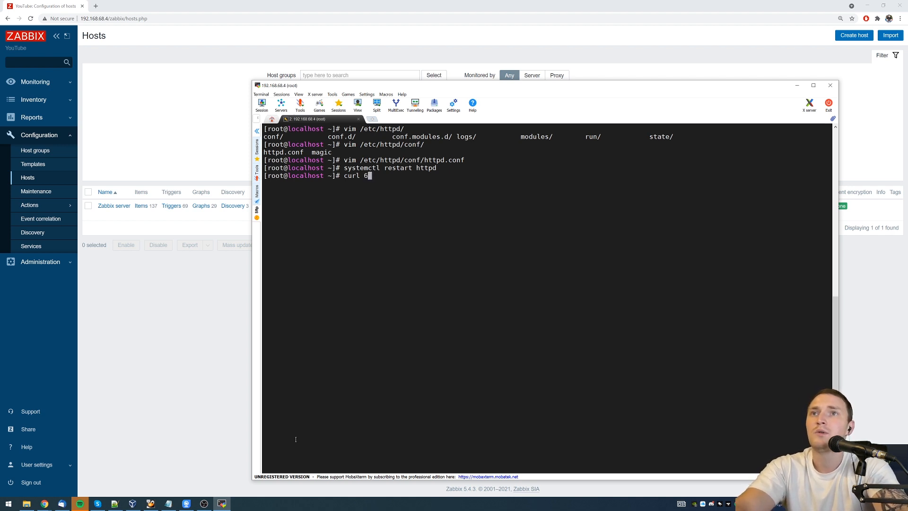
{"action": "key", "text": "BackSpace"}
{"action": "key", "text": "BackSpace"}
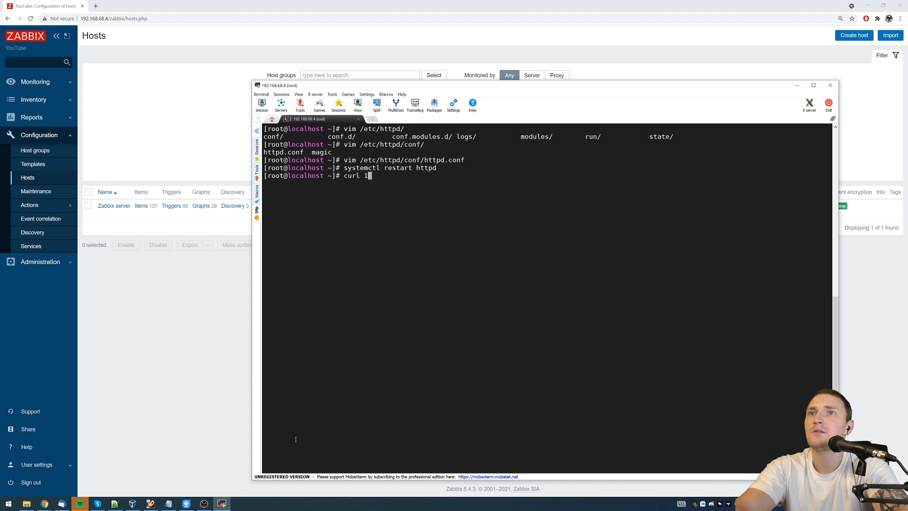
{"action": "type", "text": "92.168."}
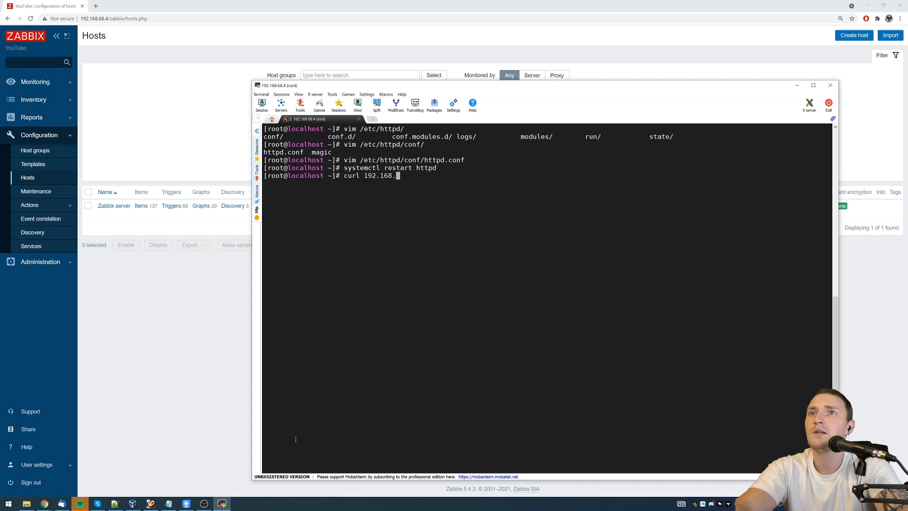
{"action": "type", "text": "68.4/server"}
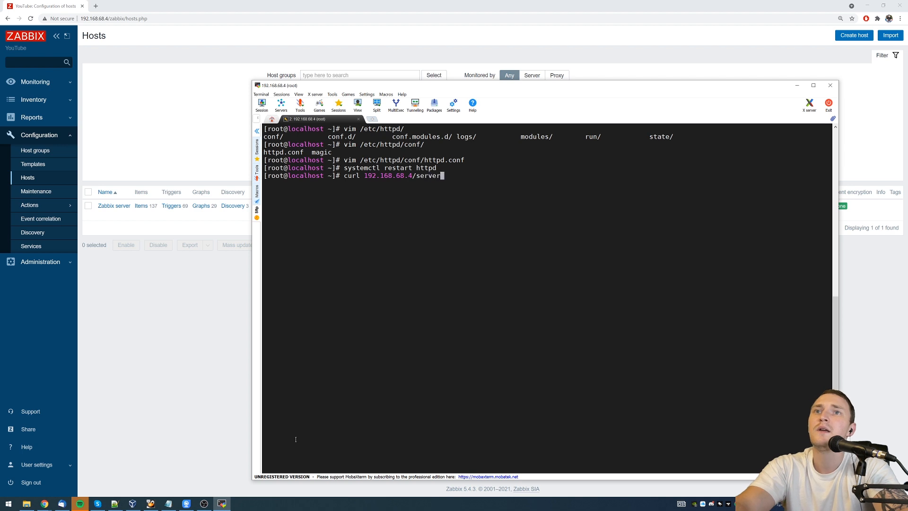
{"action": "type", "text": "-status"}
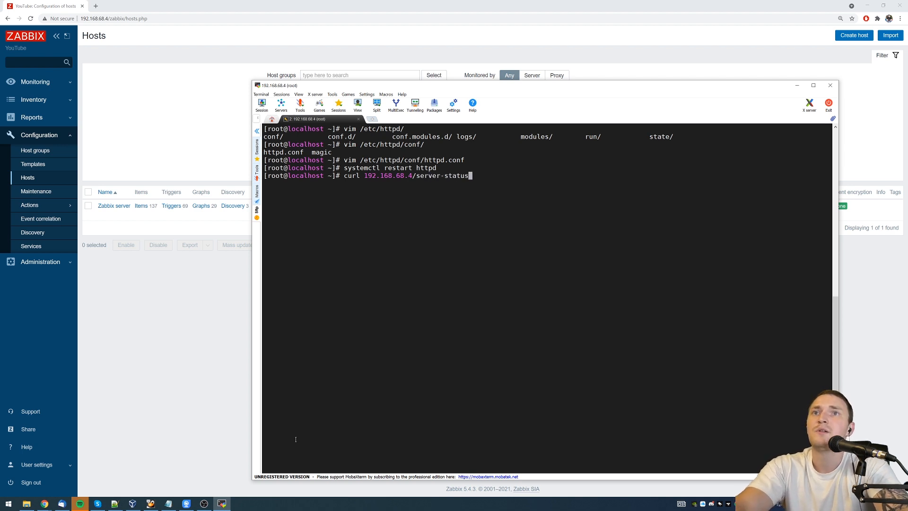
{"action": "key", "text": "Return"}
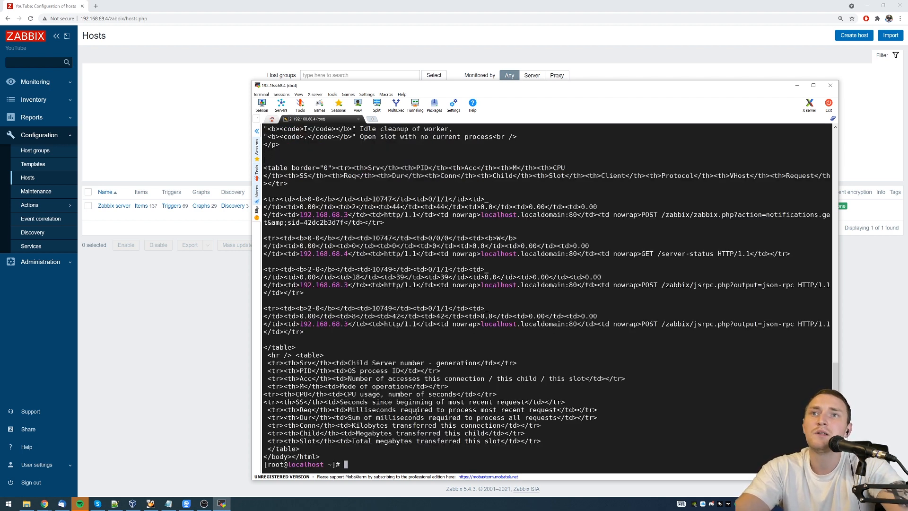
{"action": "scroll", "coordinate": [365, 326], "scroll_direction": "up", "scroll_amount": 15}
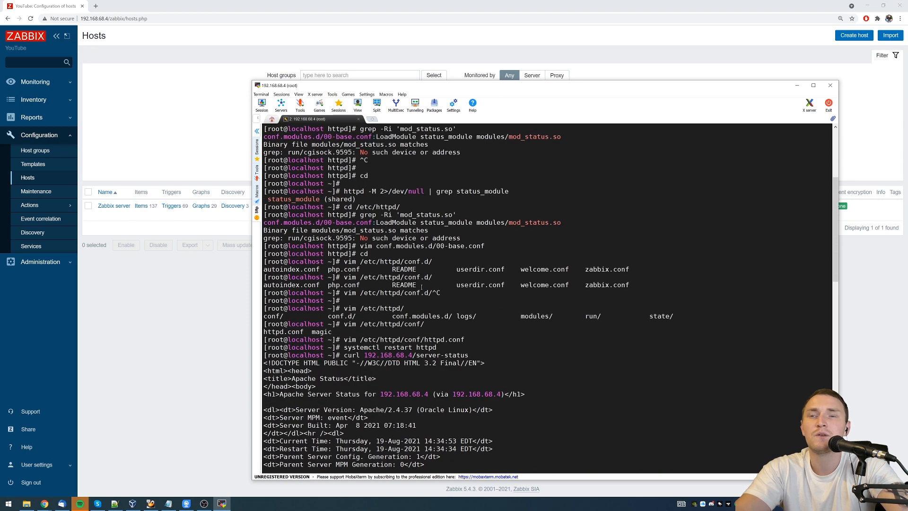
{"action": "scroll", "coordinate": [422, 286], "scroll_direction": "down", "scroll_amount": 15}
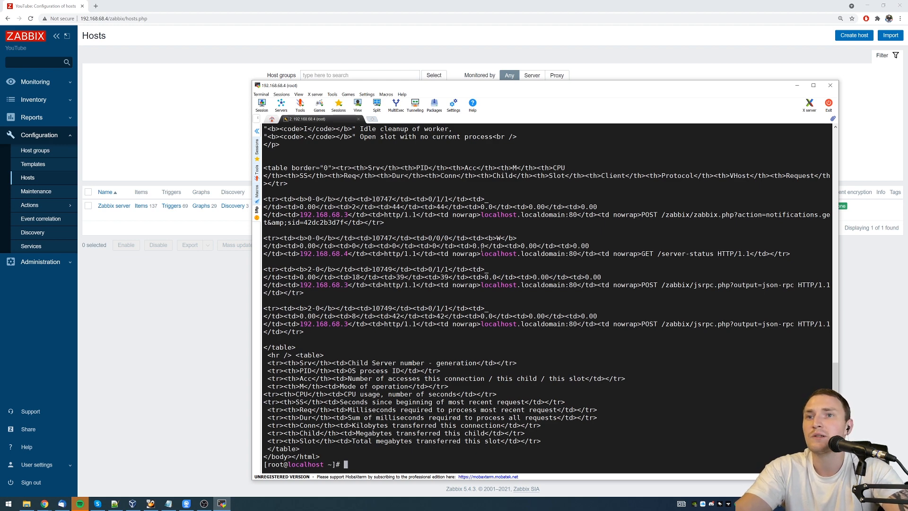
- Switch to the Zabbix web frontend in the browser and start a new host named My HTTPD Server
{"action": "key", "text": "alt+Tab"}
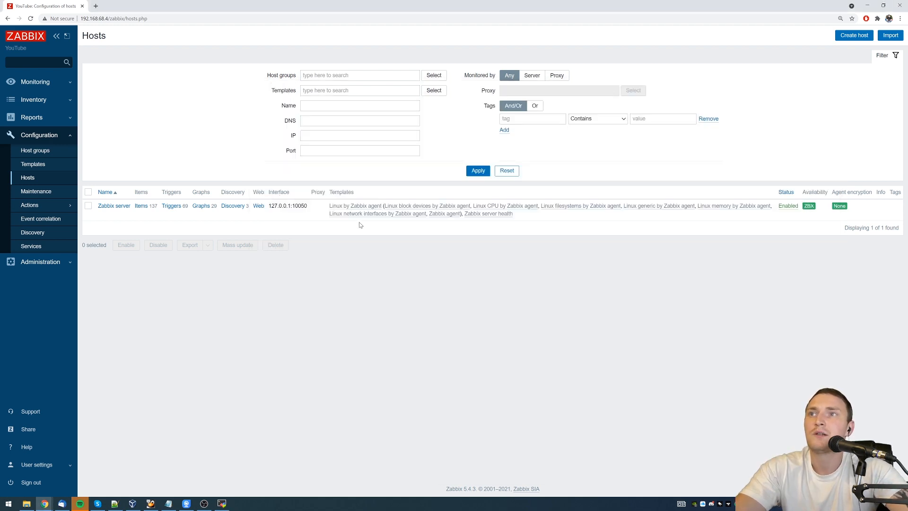
{"action": "left_click", "coordinate": [845, 35]}
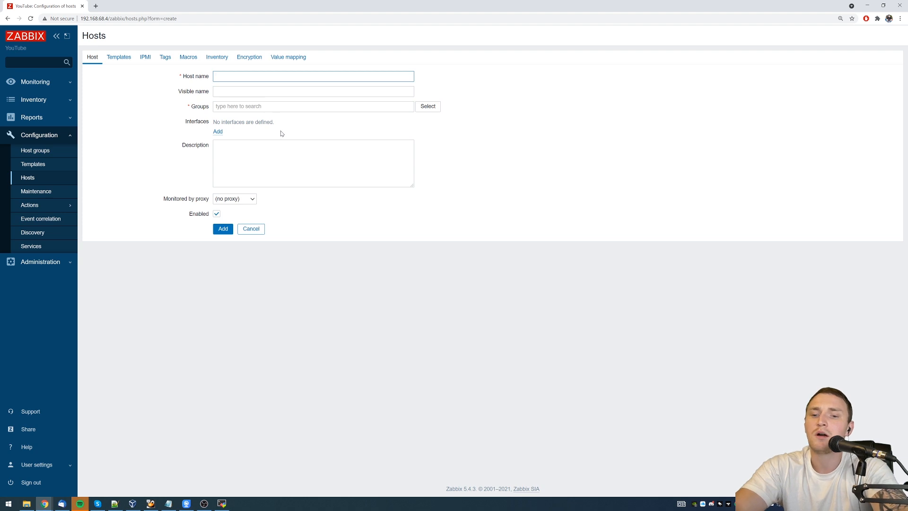
{"action": "type", "text": "My "}
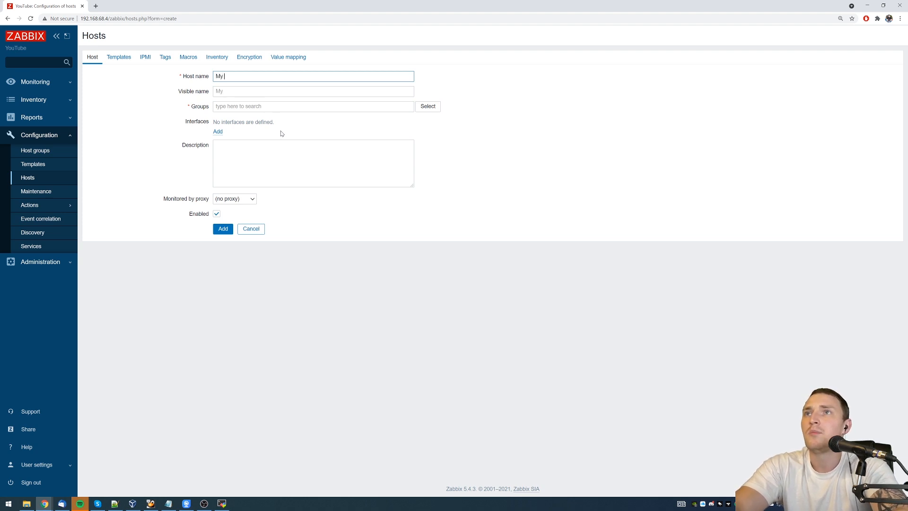
{"action": "type", "text": "HTTPD Server"}
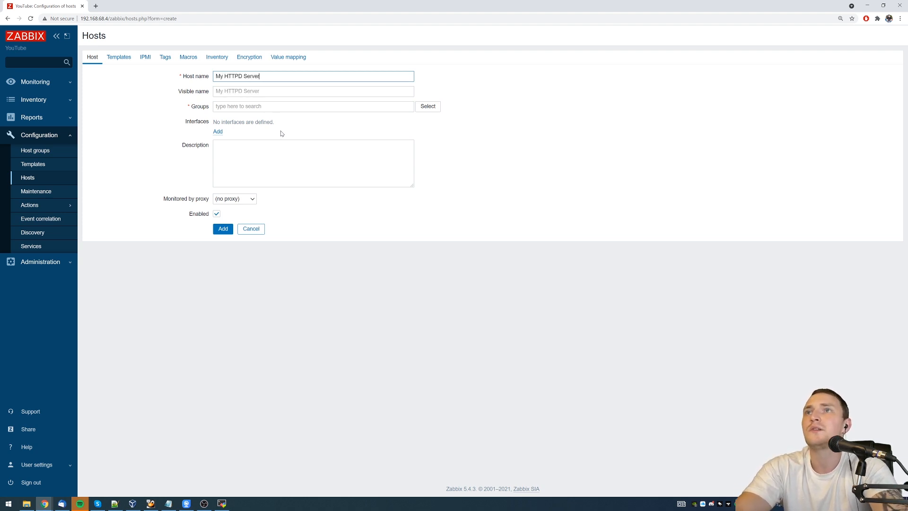
- Assign the host to a new host group named apache servers
{"action": "key", "text": "Tab"}
{"action": "key", "text": "Tab"}
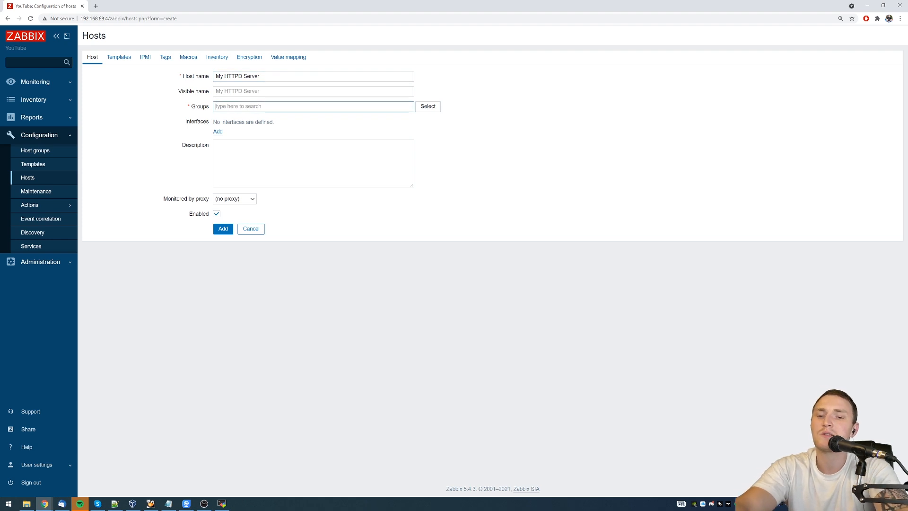
{"action": "type", "text": "apach"}
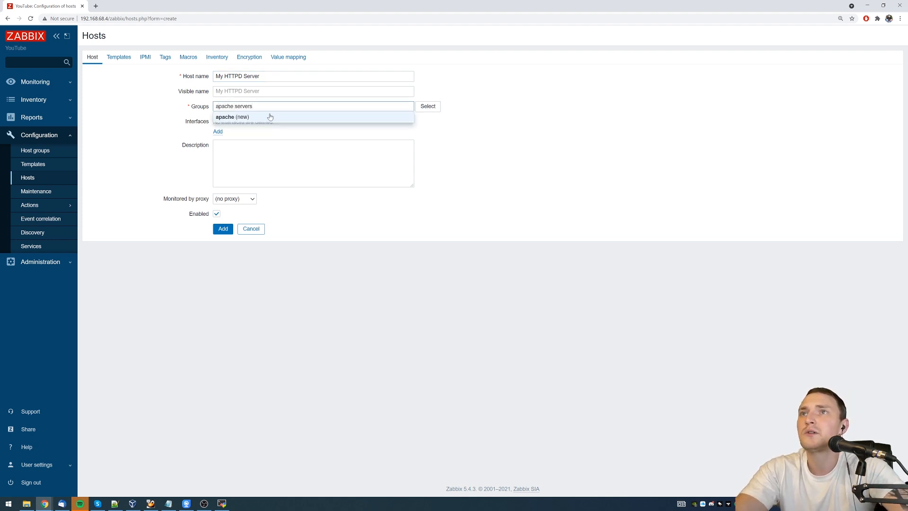
{"action": "type", "text": "e servers"}
{"action": "left_click", "coordinate": [325, 116]}
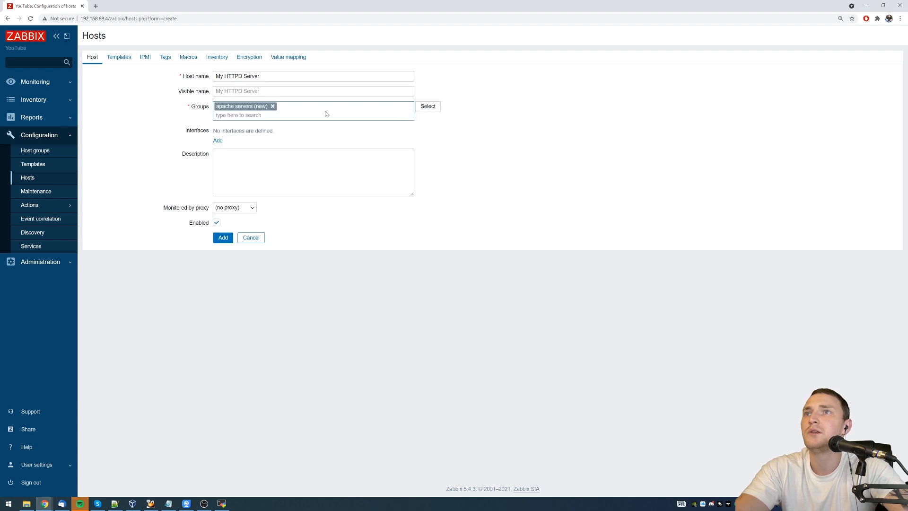
- Give the host an Agent interface with the default address 127.0.0.1 and port 10050, and add the host
{"action": "left_click", "coordinate": [218, 141]}
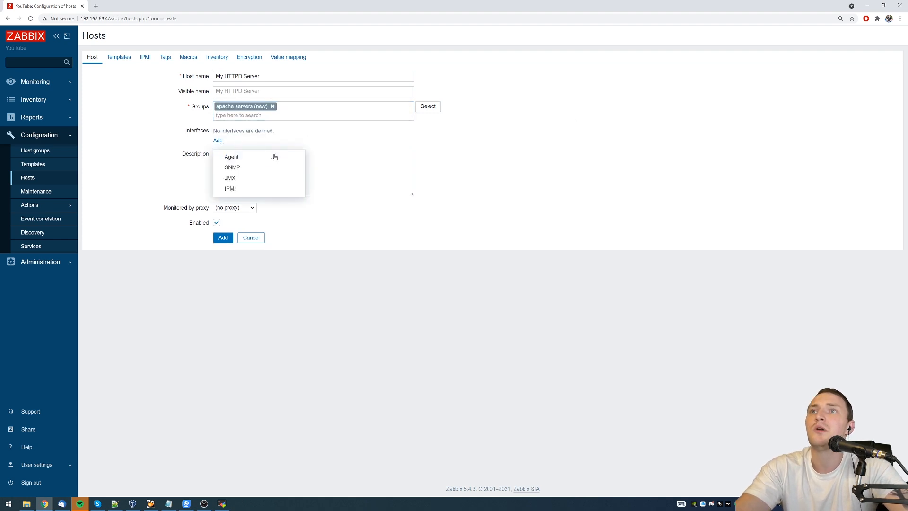
{"action": "left_click", "coordinate": [247, 157]}
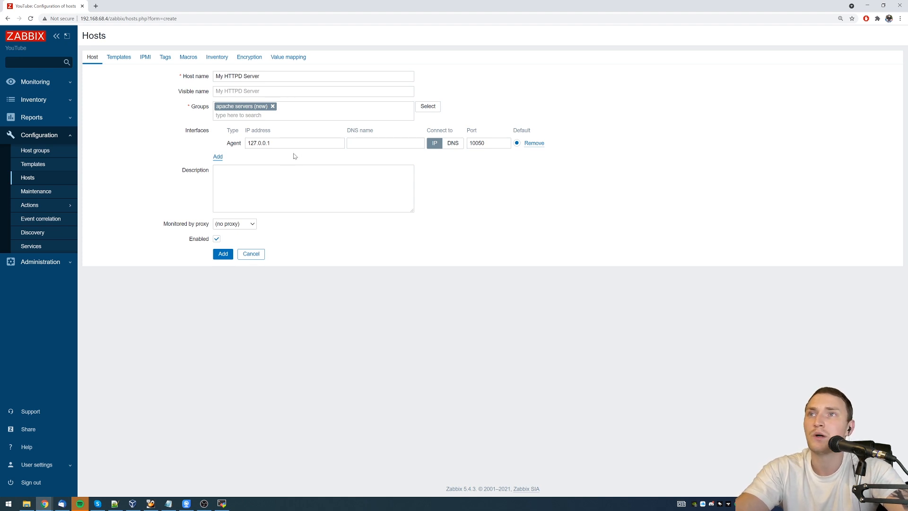
{"action": "left_click", "coordinate": [223, 254]}
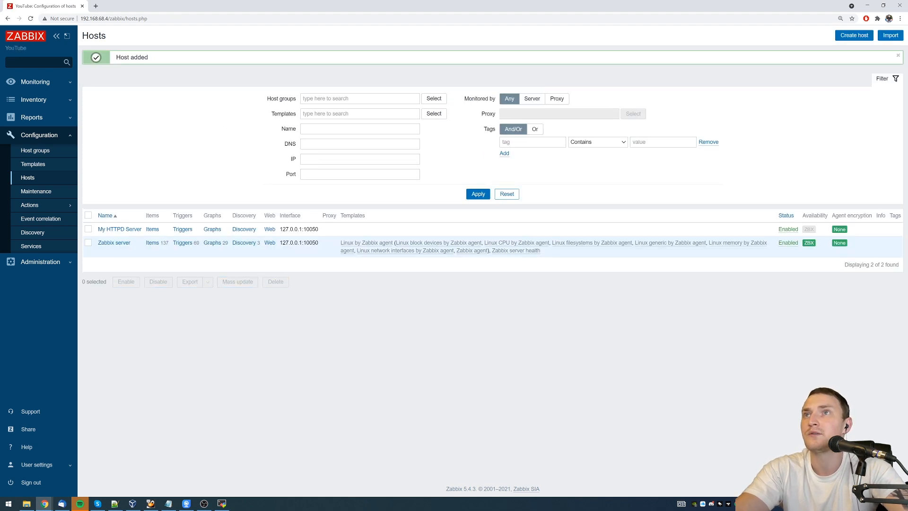
- Link the Apache by HTTP template to the My HTTPD Server host and update the host
{"action": "left_click", "coordinate": [124, 229]}
{"action": "left_click", "coordinate": [119, 70]}
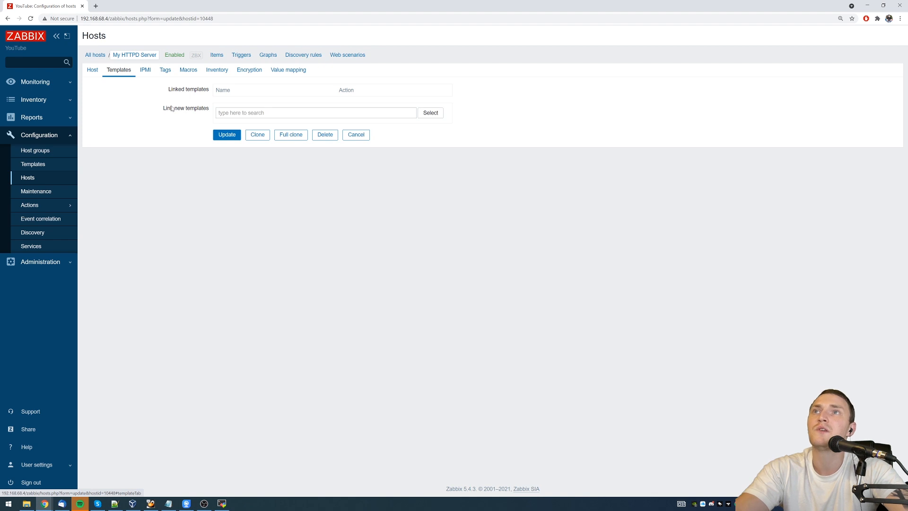
{"action": "left_click", "coordinate": [227, 113]}
{"action": "type", "text": "apache"}
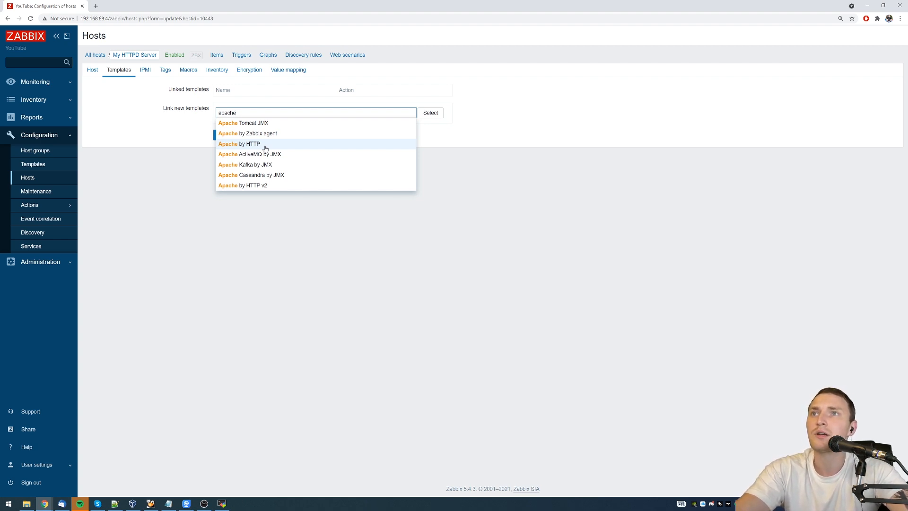
{"action": "left_click", "coordinate": [266, 144]}
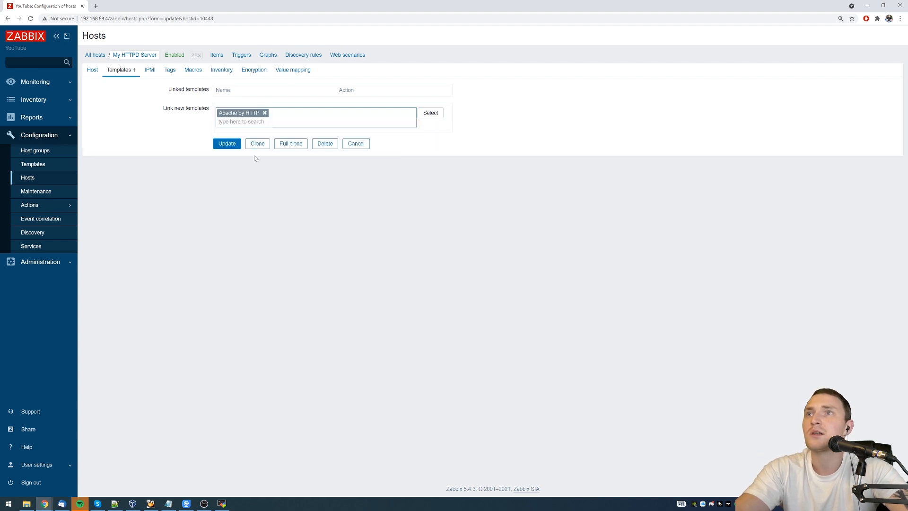
{"action": "left_click", "coordinate": [234, 144]}
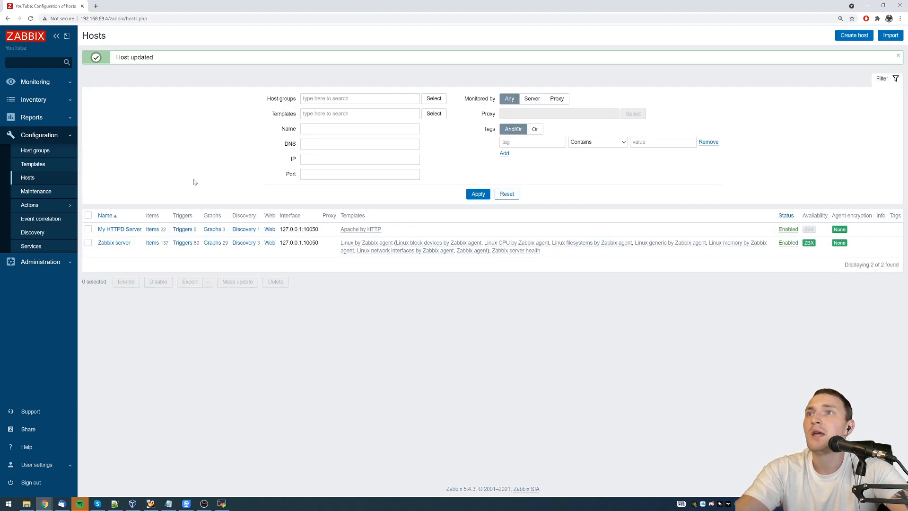
- Examine the inherited macros of My HTTPD Server, especially the response time threshold, status path, port and scheme values
{"action": "left_click", "coordinate": [120, 229]}
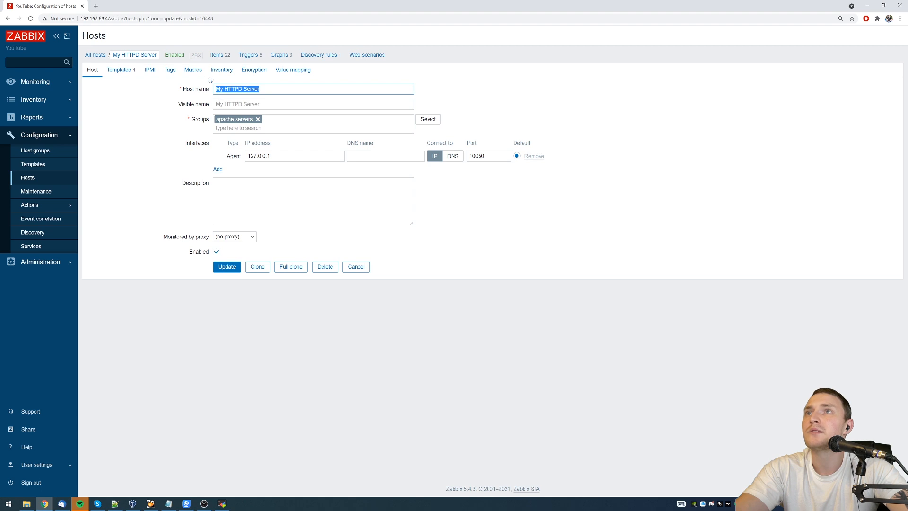
{"action": "left_click", "coordinate": [194, 71]}
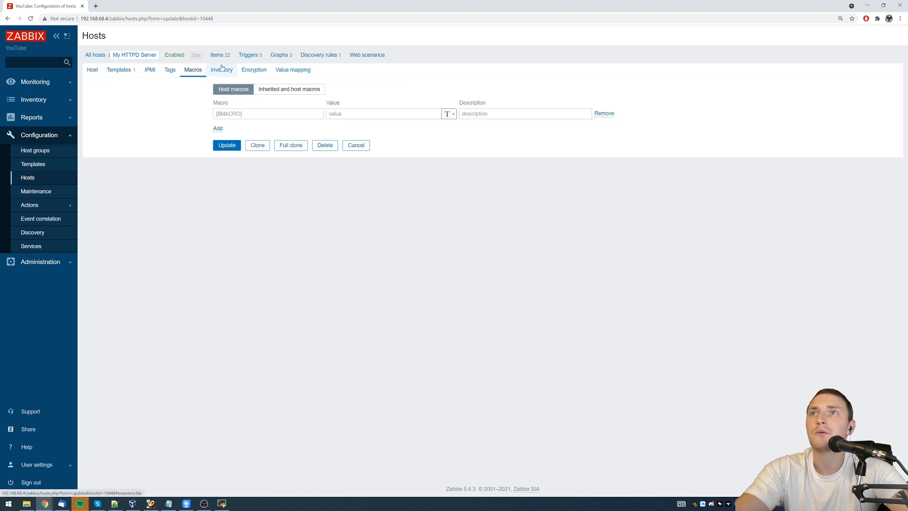
{"action": "left_click", "coordinate": [269, 89]}
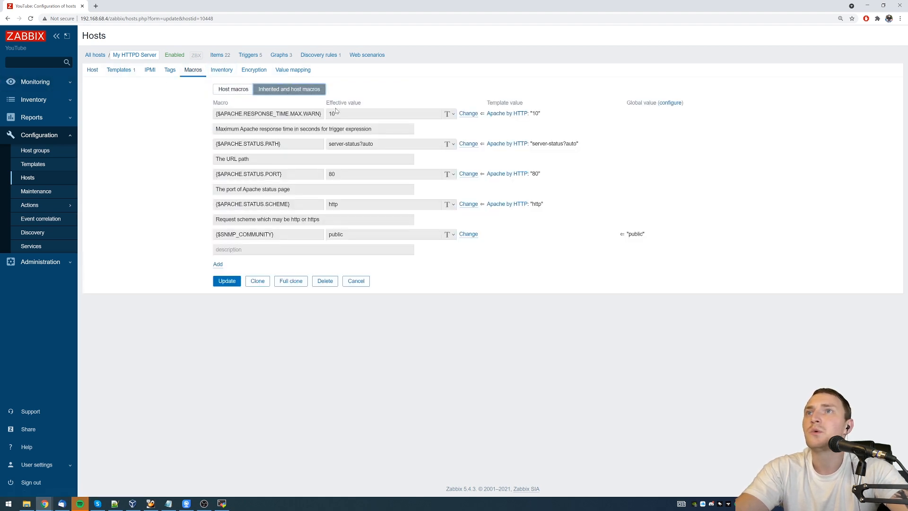
{"action": "left_click_drag", "start_coordinate": [321, 114], "coordinate": [235, 114]}
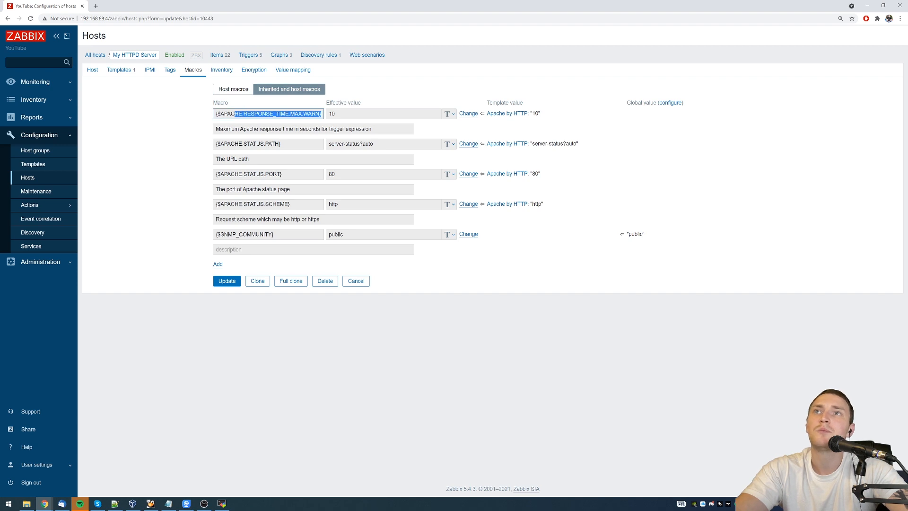
{"action": "key", "text": "Tab"}
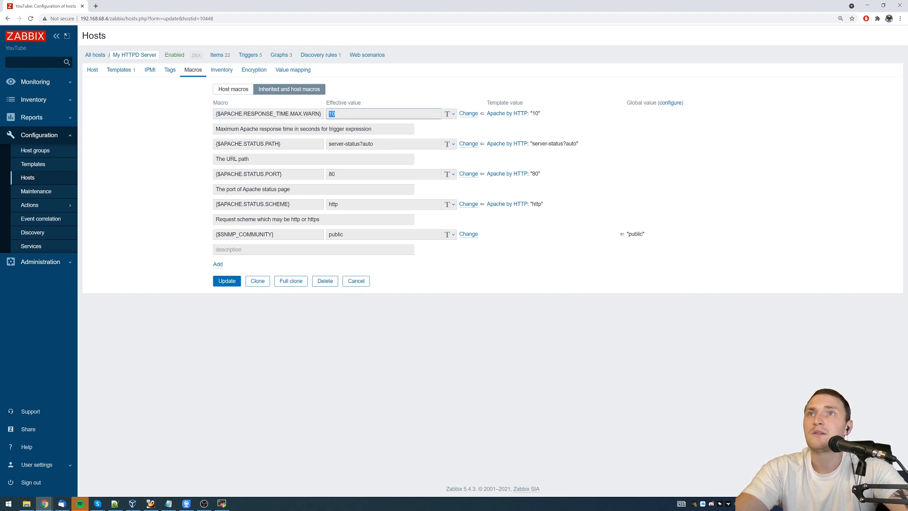
{"action": "left_click_drag", "start_coordinate": [228, 174], "coordinate": [312, 172]}
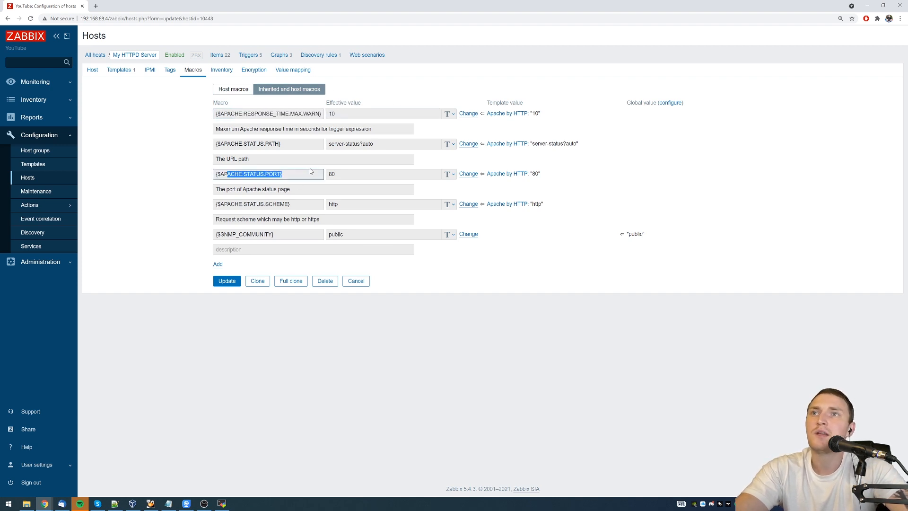
{"action": "key", "text": "Tab"}
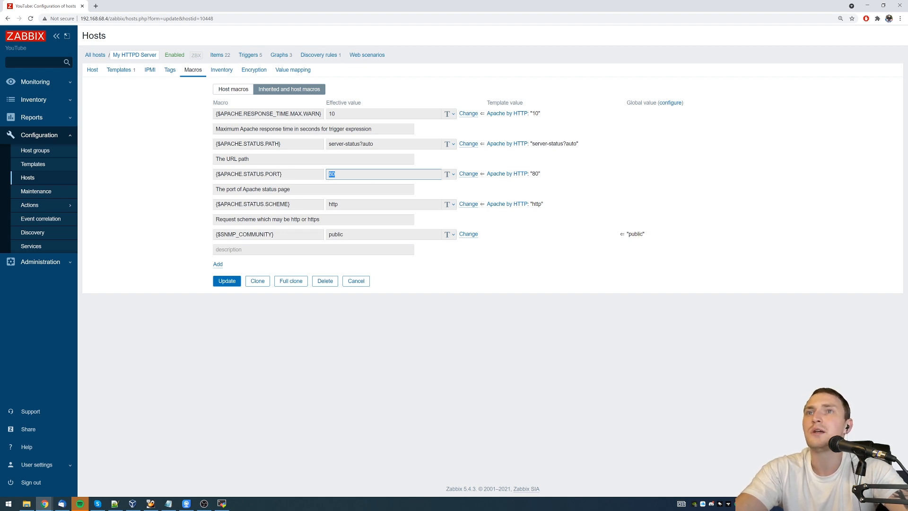
{"action": "double_click", "coordinate": [333, 205]}
{"action": "double_click", "coordinate": [331, 174]}
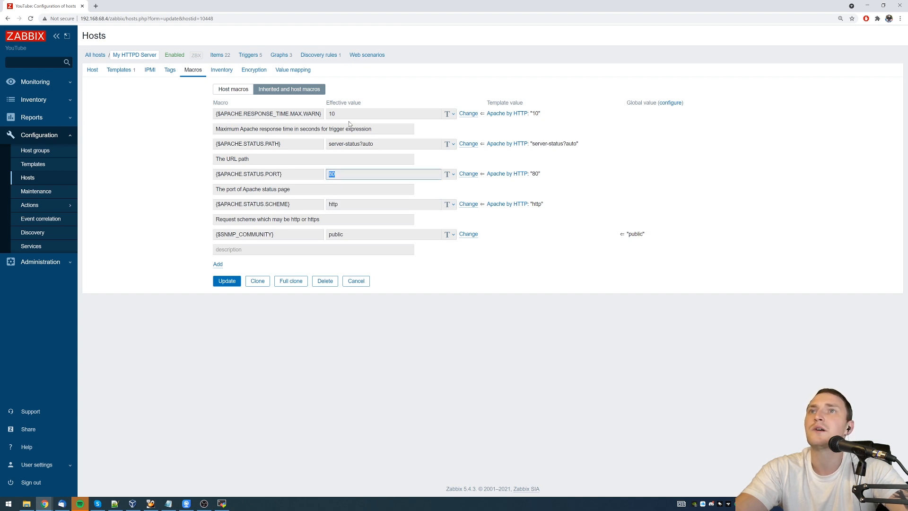
{"action": "double_click", "coordinate": [332, 113]}
{"action": "left_click_drag", "start_coordinate": [231, 144], "coordinate": [326, 149]}
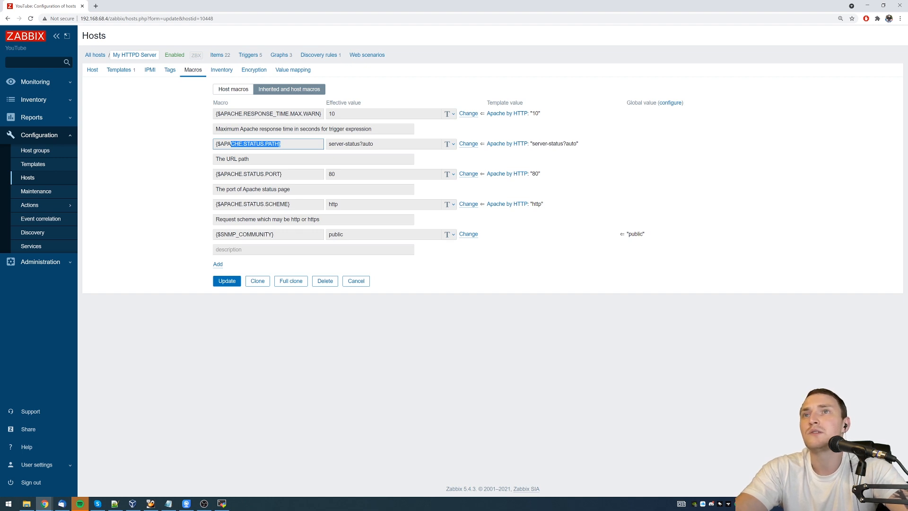
{"action": "left_click_drag", "start_coordinate": [360, 144], "coordinate": [368, 143]}
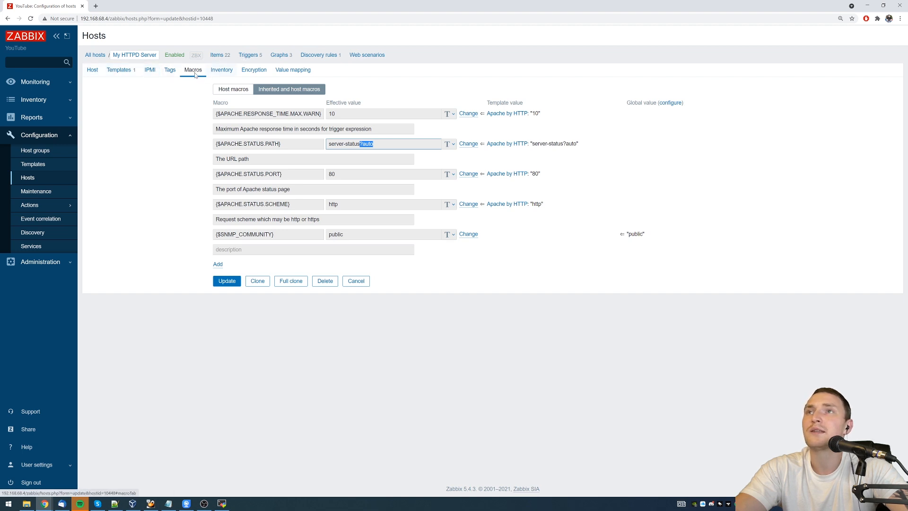
- Return to the main settings of My HTTPD Server and check the IP address of its Agent interface
{"action": "left_click", "coordinate": [145, 57]}
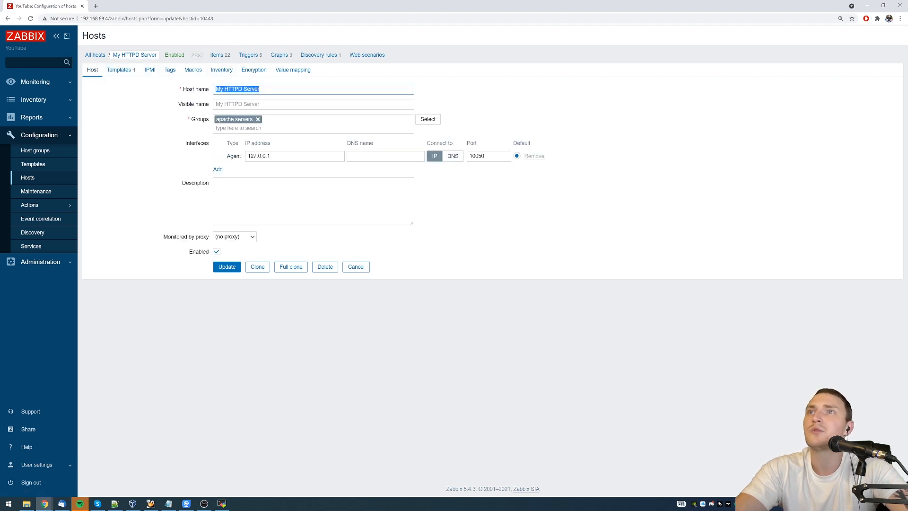
{"action": "left_click_drag", "start_coordinate": [190, 144], "coordinate": [223, 143]}
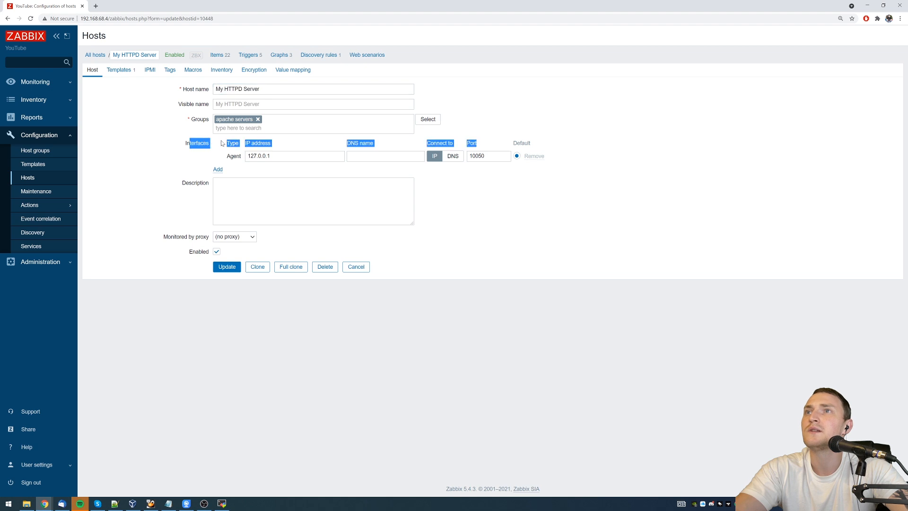
{"action": "left_click", "coordinate": [283, 156]}
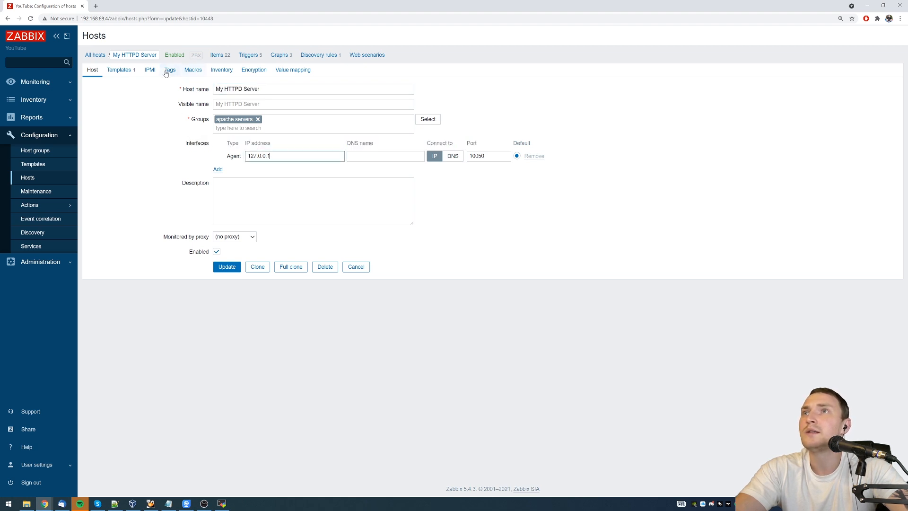
- Open the host's Apache: Get status item and examine the {HOST.CONN} macro in its URL
{"action": "left_click", "coordinate": [217, 56]}
{"action": "scroll", "coordinate": [204, 283], "scroll_direction": "down", "scroll_amount": 2}
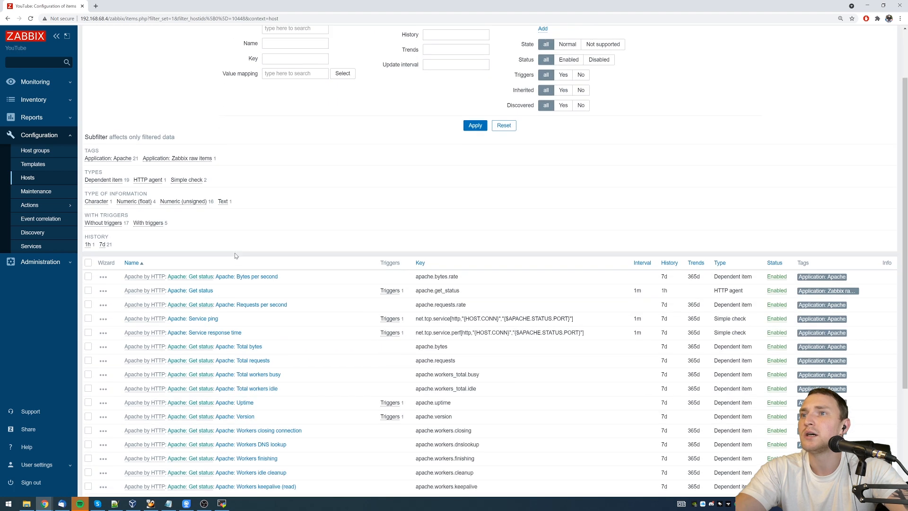
{"action": "left_click", "coordinate": [204, 291]}
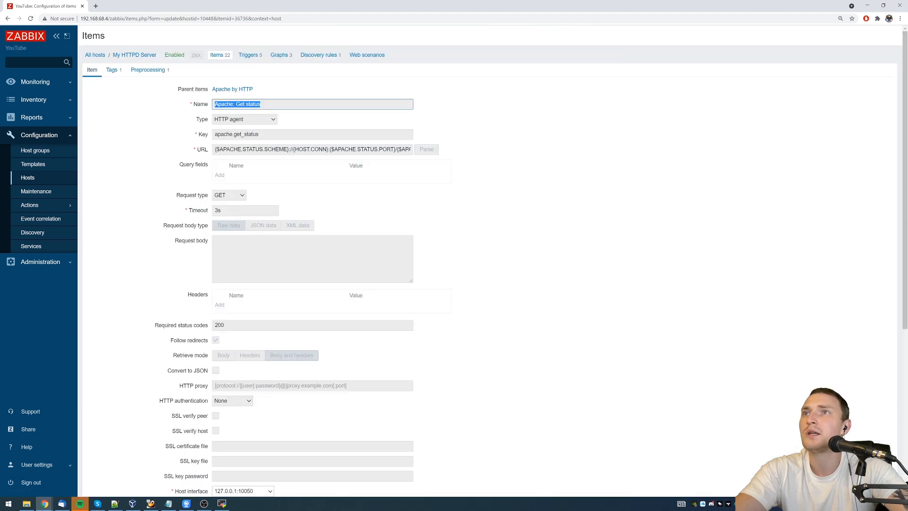
{"action": "left_click_drag", "start_coordinate": [209, 149], "coordinate": [202, 149]}
{"action": "left_click_drag", "start_coordinate": [294, 149], "coordinate": [327, 150]}
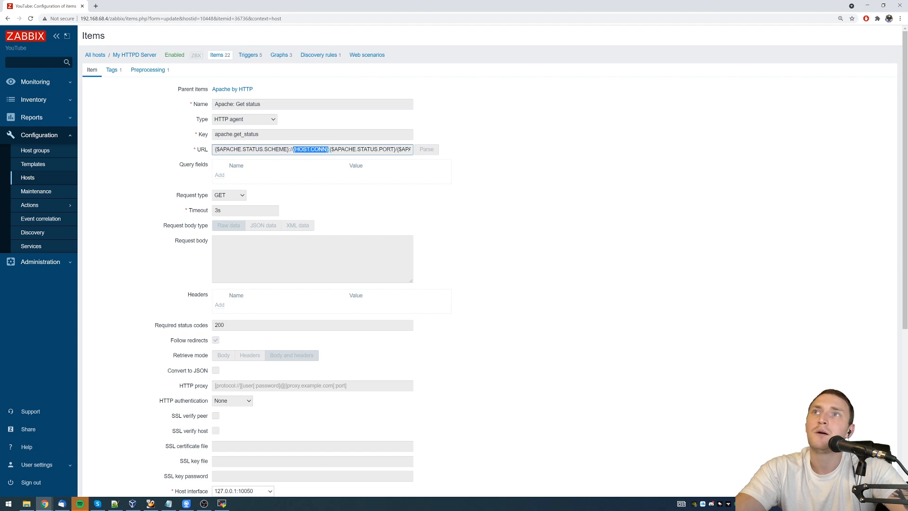
- Set the Agent interface's IP address of My HTTPD Server to 192.168.68.4 and update the host
{"action": "left_click", "coordinate": [135, 56]}
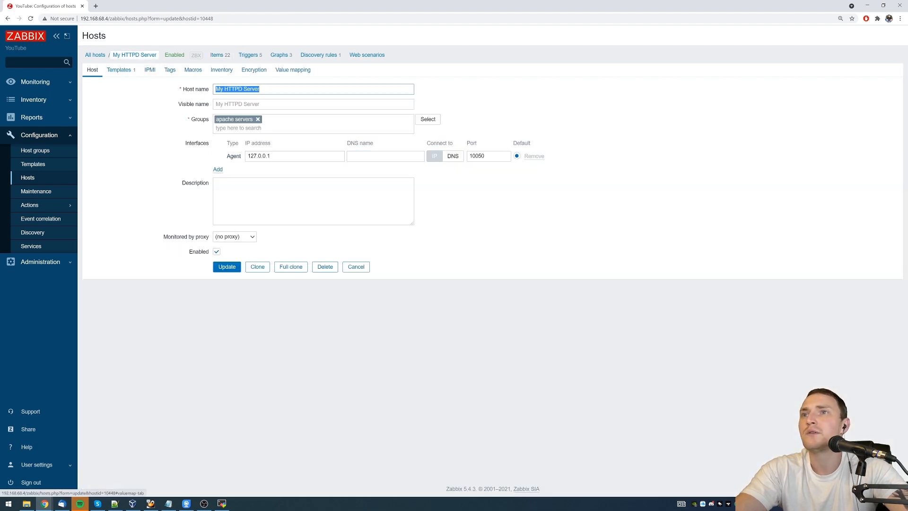
{"action": "left_click_drag", "start_coordinate": [284, 157], "coordinate": [210, 160]}
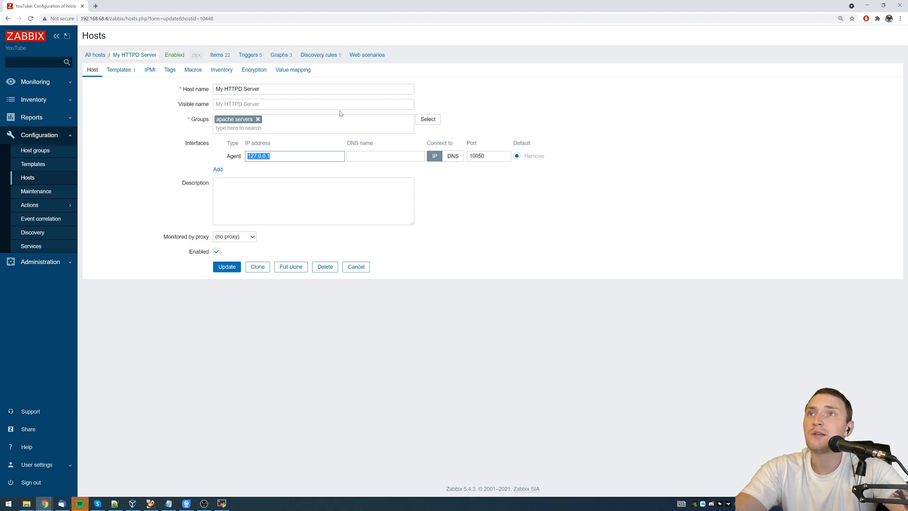
{"action": "type", "text": "1"}
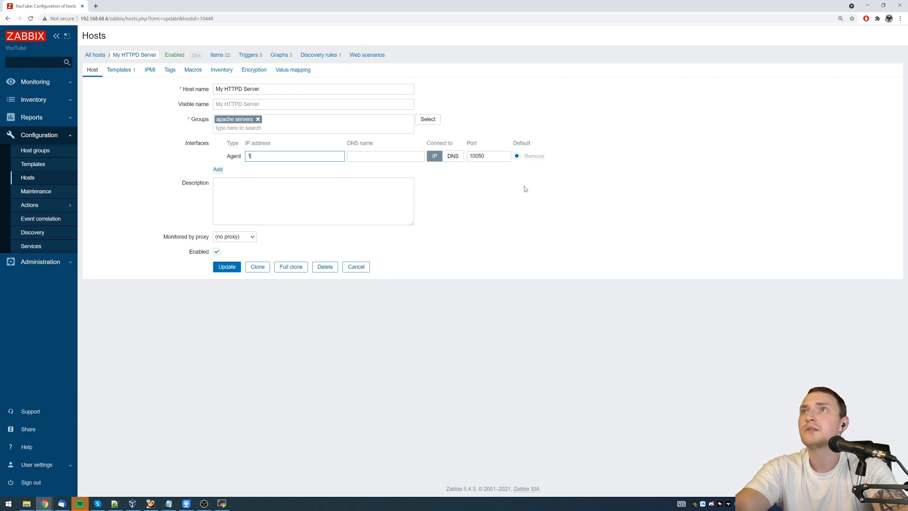
{"action": "type", "text": "92.1"}
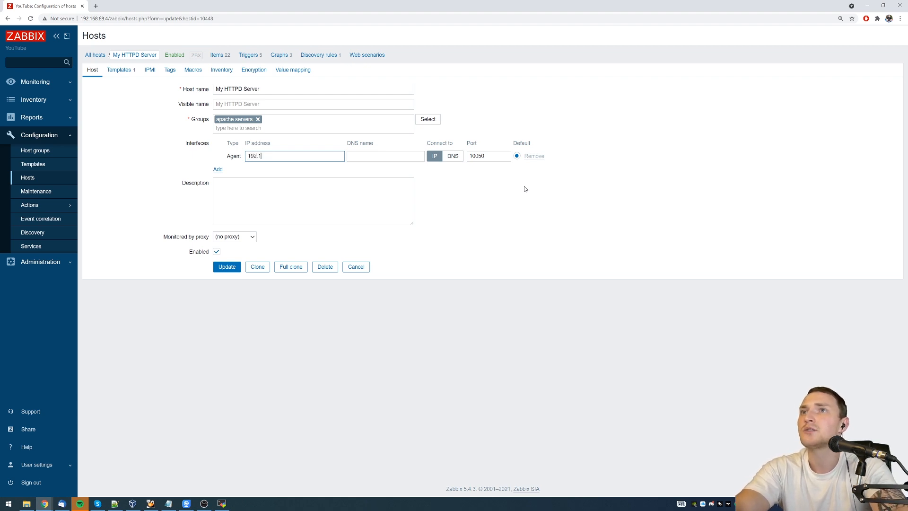
{"action": "type", "text": "67"}
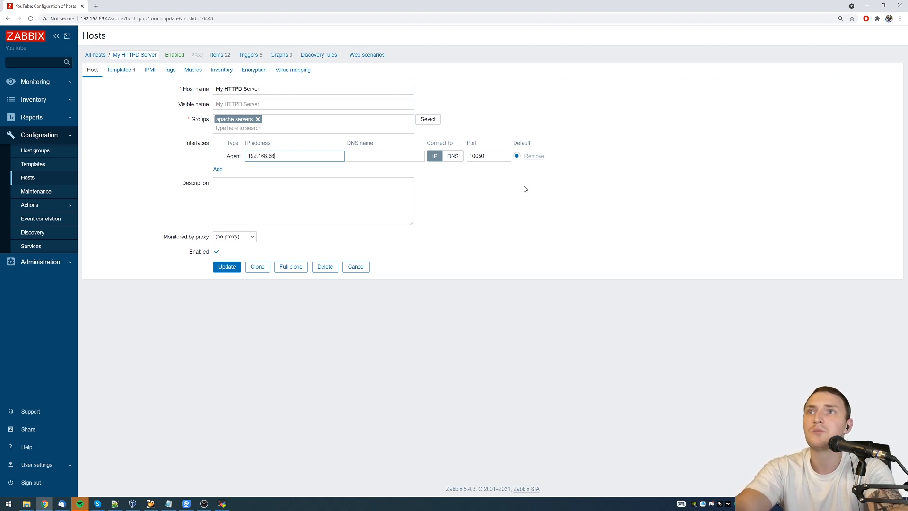
{"action": "type", "text": ".68.4"}
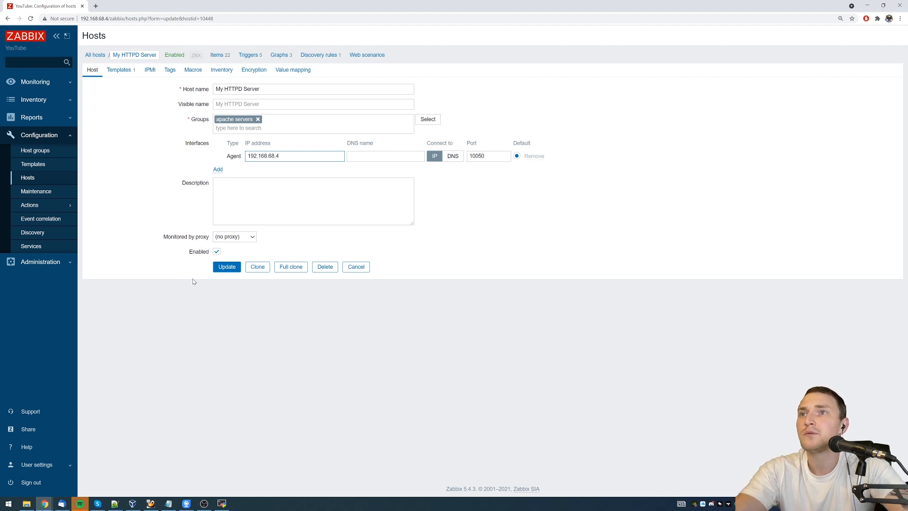
{"action": "left_click", "coordinate": [226, 266]}
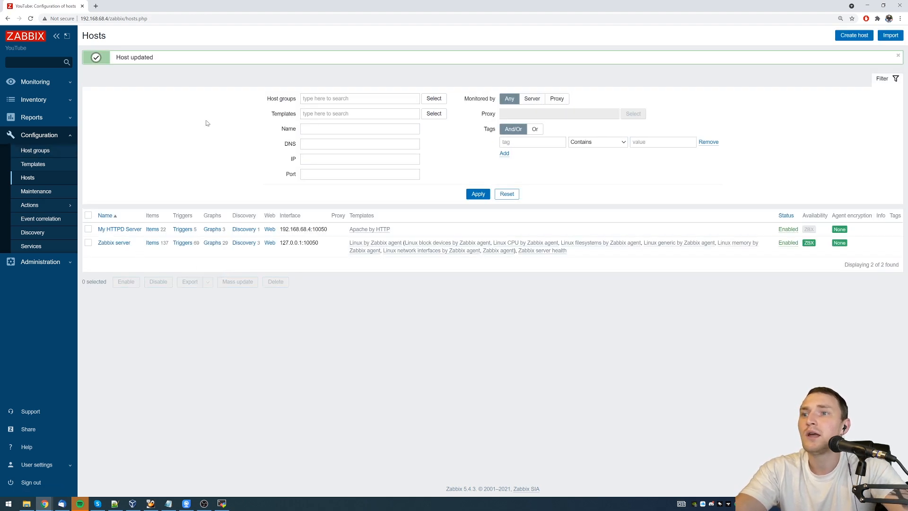
- Open the latest data view of the monitoring section
{"action": "left_click", "coordinate": [36, 82]}
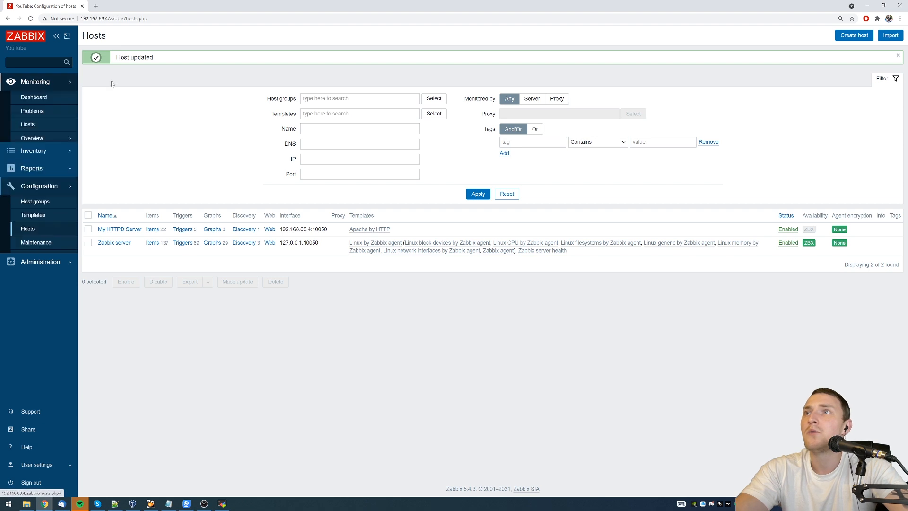
{"action": "left_click", "coordinate": [34, 152]}
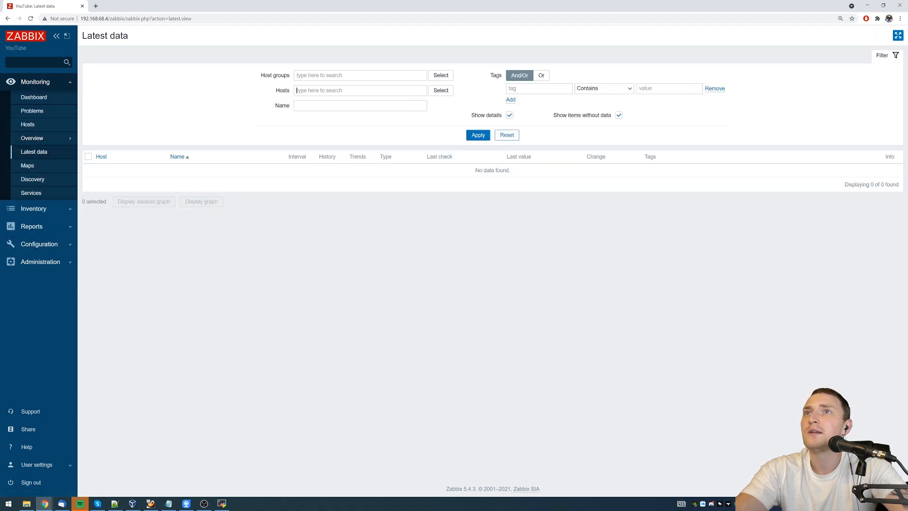
{"action": "type", "text": "apa"}
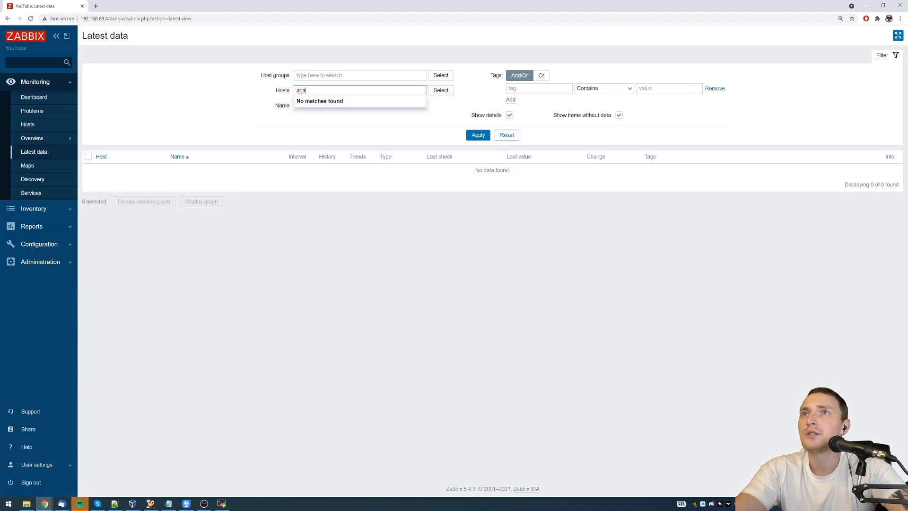
{"action": "key", "text": "BackSpace"}
{"action": "key", "text": "BackSpace"}
{"action": "key", "text": "BackSpace"}
- Filter the latest data to My HTTPD Server from the apache servers group and read the Apache: Get status item's info message
{"action": "left_click", "coordinate": [441, 90]}
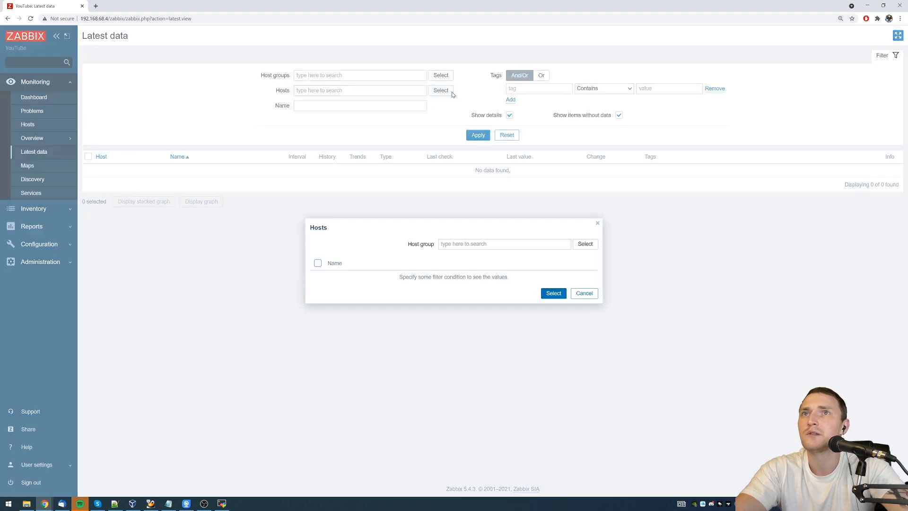
{"action": "left_click", "coordinate": [567, 244]}
{"action": "left_click", "coordinate": [585, 244]}
{"action": "left_click", "coordinate": [345, 263]}
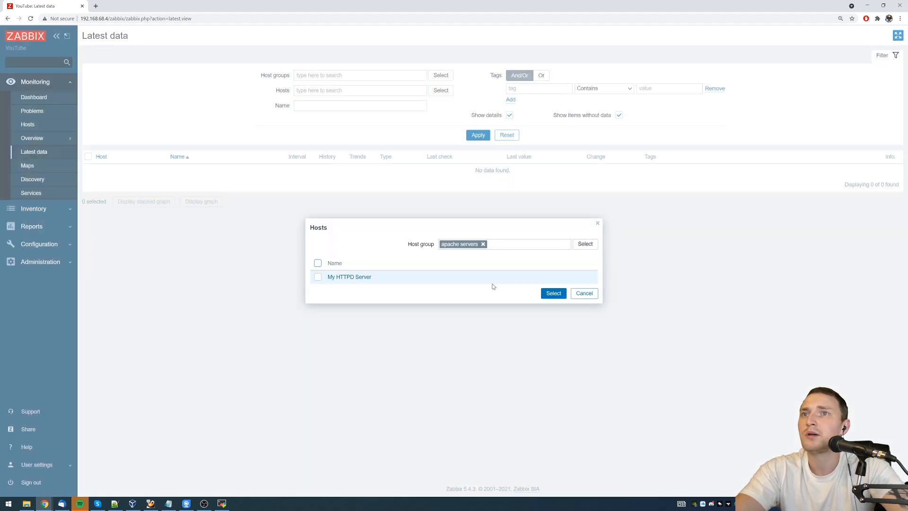
{"action": "left_click", "coordinate": [340, 277]}
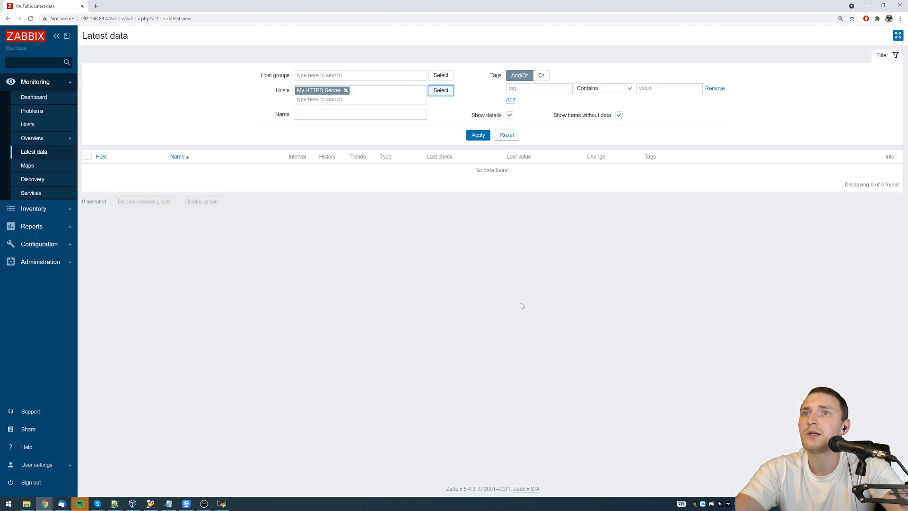
{"action": "left_click", "coordinate": [477, 135]}
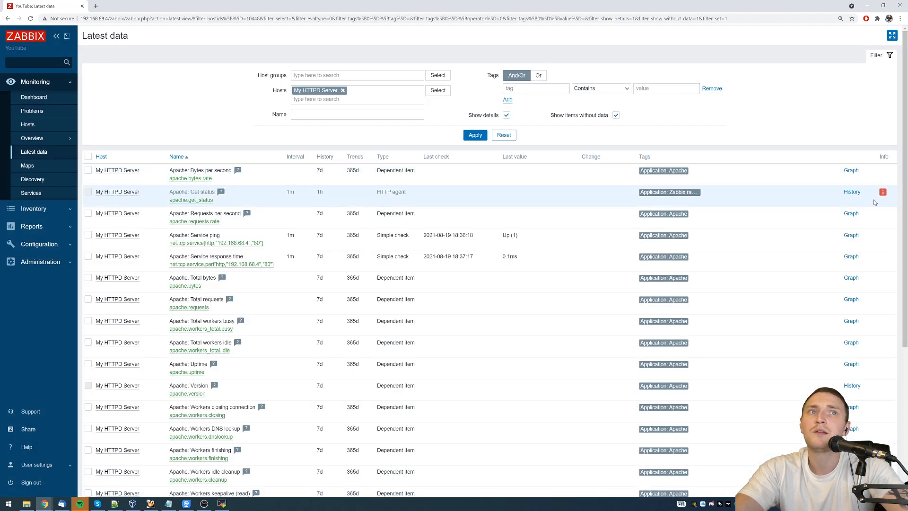
{"action": "mouse_move", "coordinate": [885, 194]}
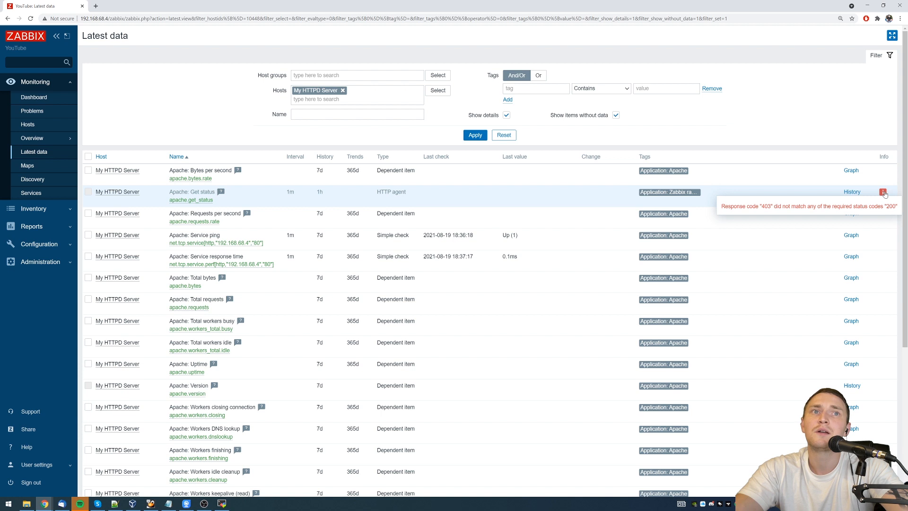
- Open the Apache: Get status item's configuration, examine its URL macros and execute the item now
{"action": "left_click", "coordinate": [884, 193]}
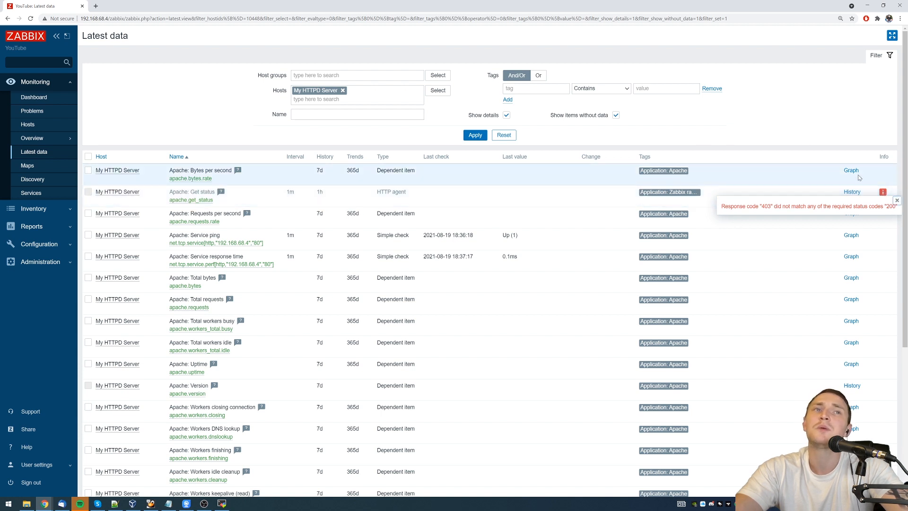
{"action": "left_click", "coordinate": [199, 201]}
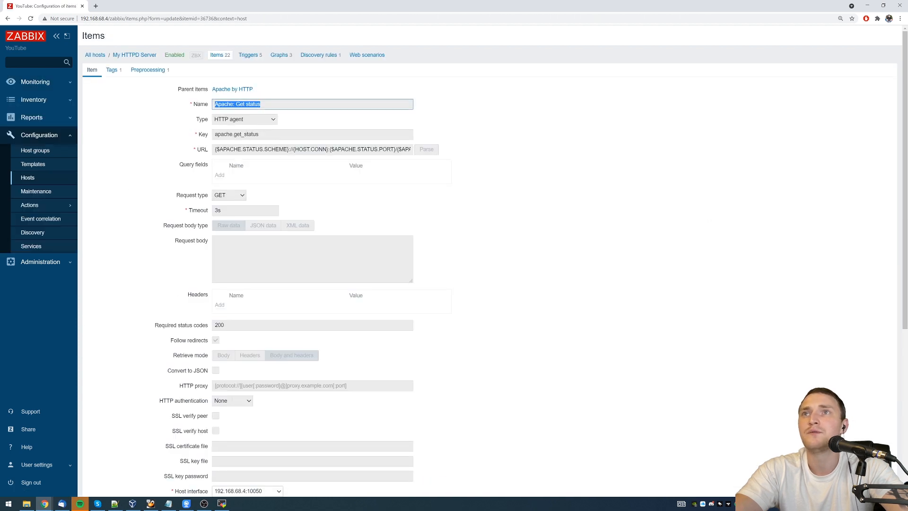
{"action": "left_click_drag", "start_coordinate": [293, 150], "coordinate": [327, 149]}
{"action": "scroll", "coordinate": [330, 247], "scroll_direction": "down", "scroll_amount": 5}
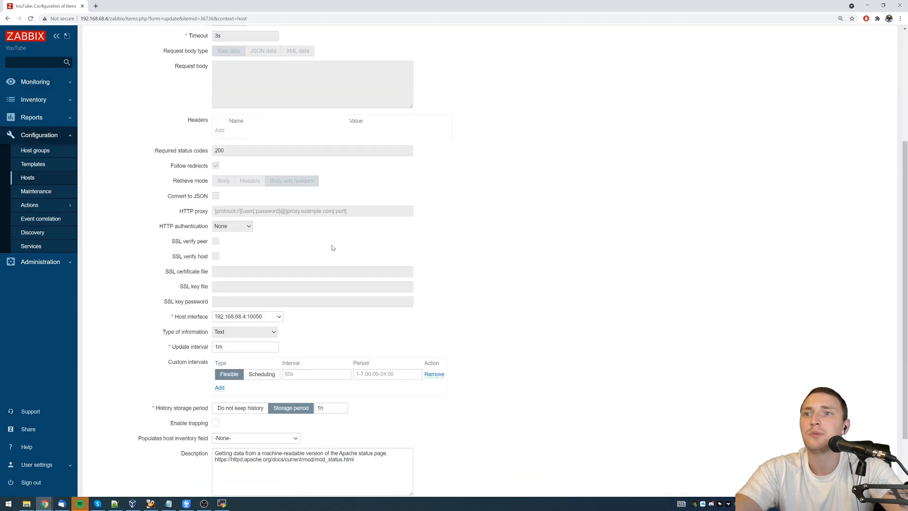
{"action": "left_click", "coordinate": [282, 445]}
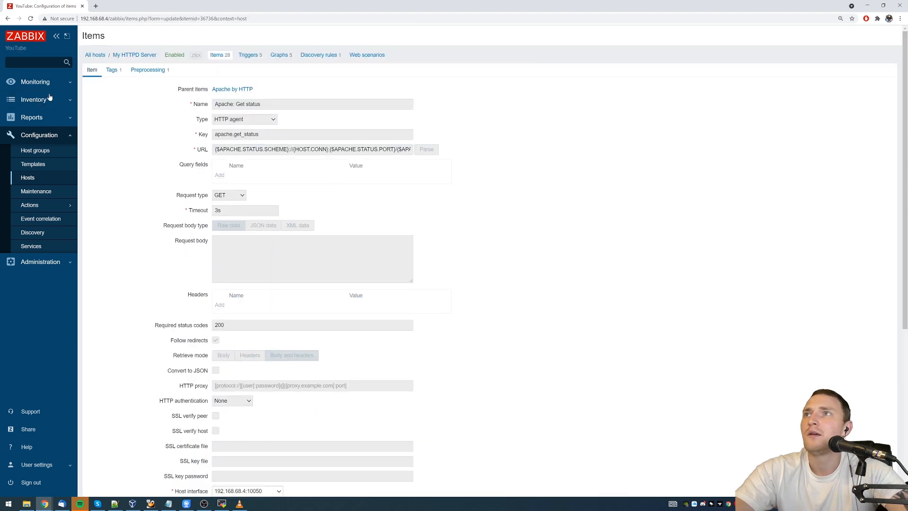
- Open the latest data for My HTTPD Server and review the values collected by its Apache items
{"action": "left_click", "coordinate": [35, 82]}
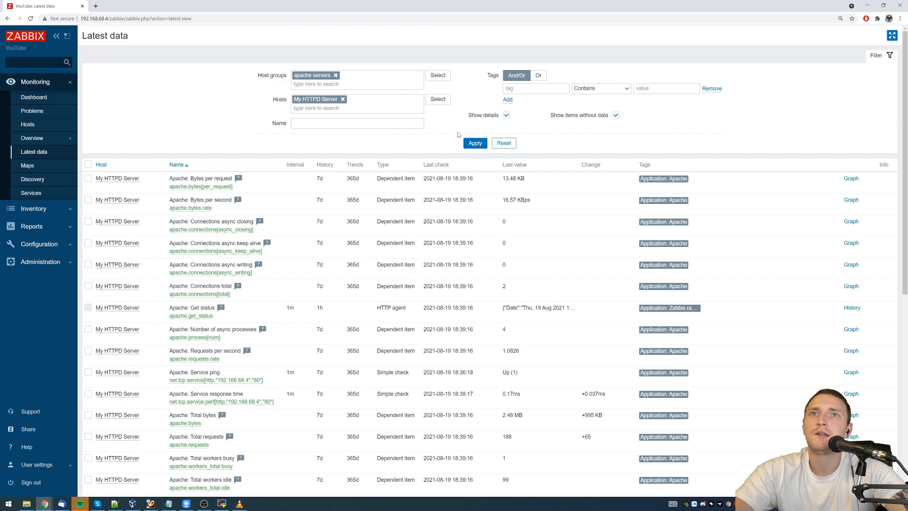
{"action": "scroll", "coordinate": [477, 215], "scroll_direction": "down", "scroll_amount": 3}
{"action": "scroll", "coordinate": [477, 215], "scroll_direction": "up", "scroll_amount": 3}
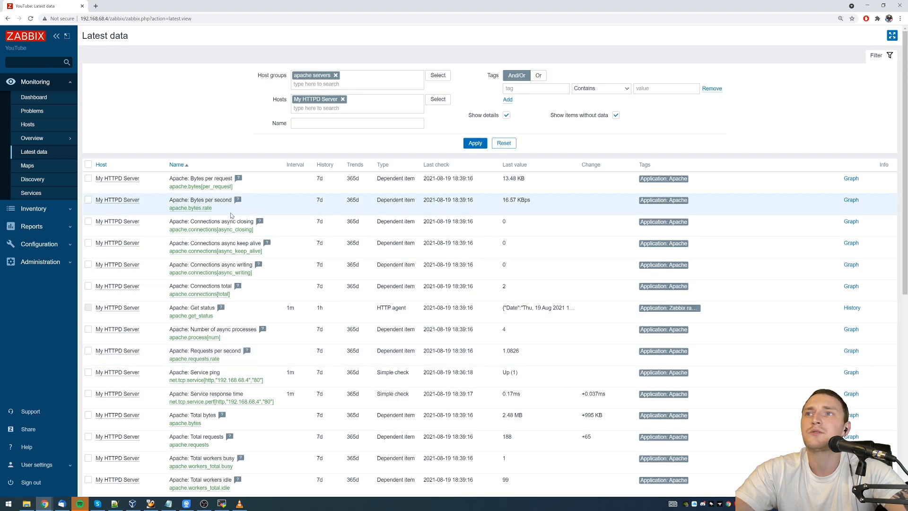
{"action": "scroll", "coordinate": [477, 215], "scroll_direction": "down", "scroll_amount": 5}
{"action": "scroll", "coordinate": [477, 215], "scroll_direction": "down", "scroll_amount": 3}
{"action": "scroll", "coordinate": [463, 212], "scroll_direction": "up", "scroll_amount": 7}
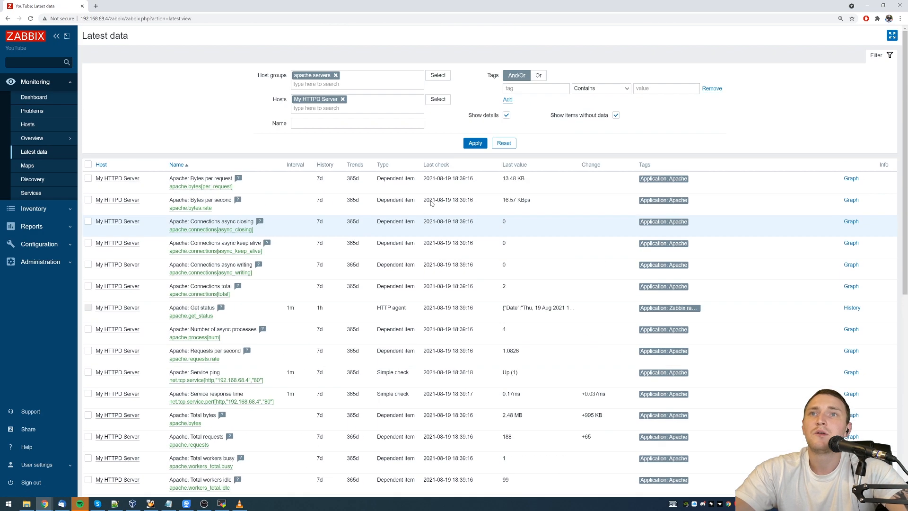
- Open My HTTPD Server's item list by way of Apache: Bytes per second and examine the Apache: Get status master item
{"action": "left_click", "coordinate": [201, 209]}
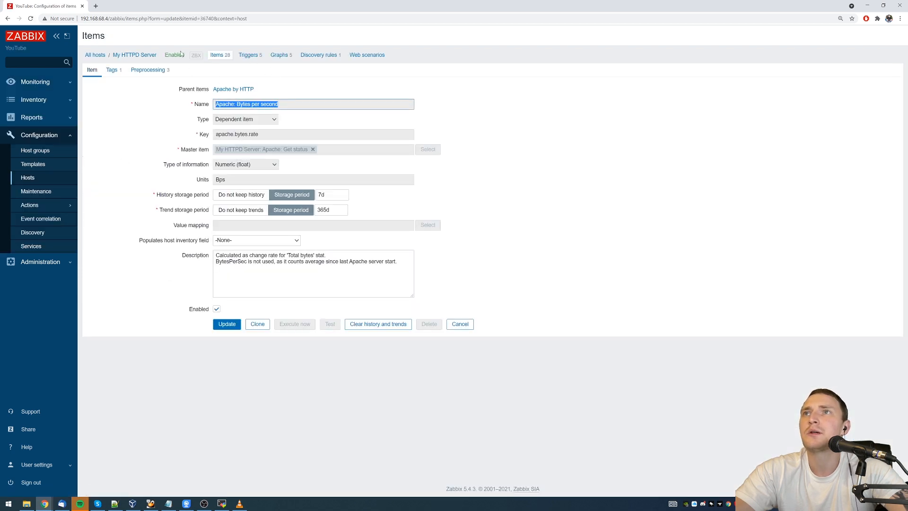
{"action": "left_click", "coordinate": [135, 55]}
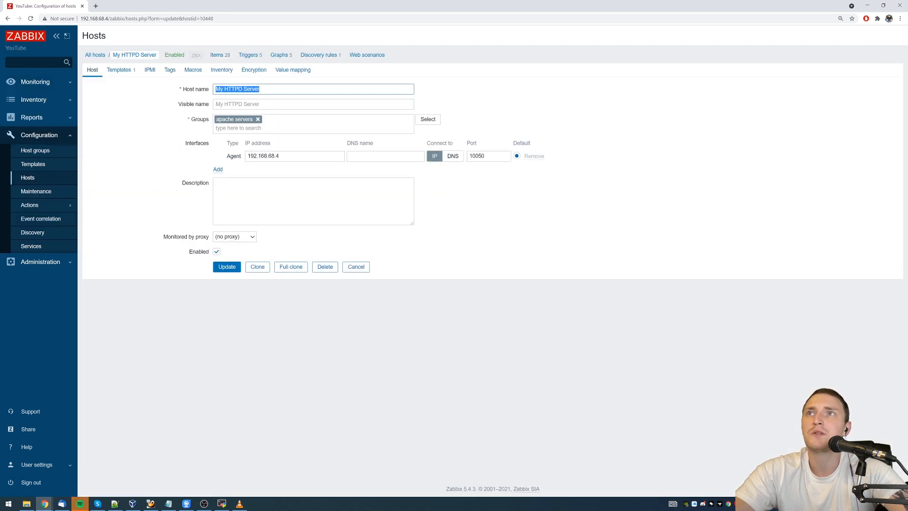
{"action": "left_click", "coordinate": [217, 56]}
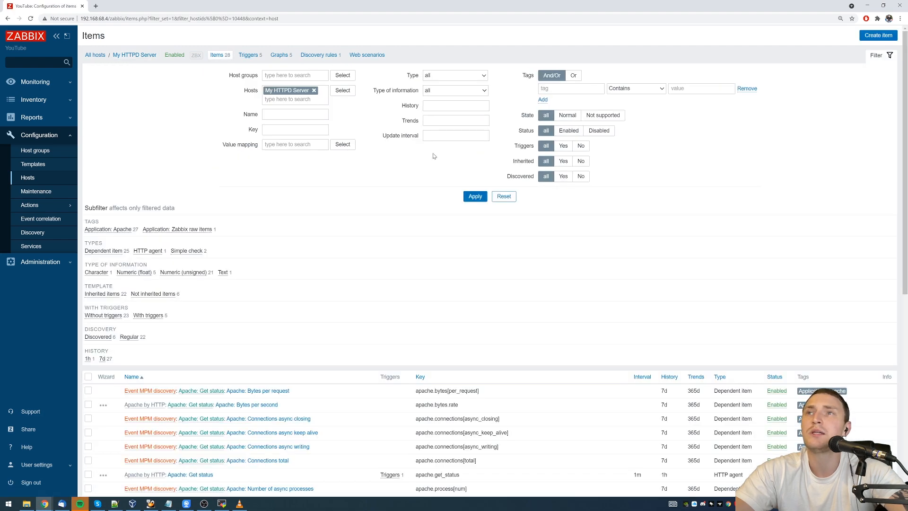
{"action": "scroll", "coordinate": [399, 180], "scroll_direction": "down", "scroll_amount": 7}
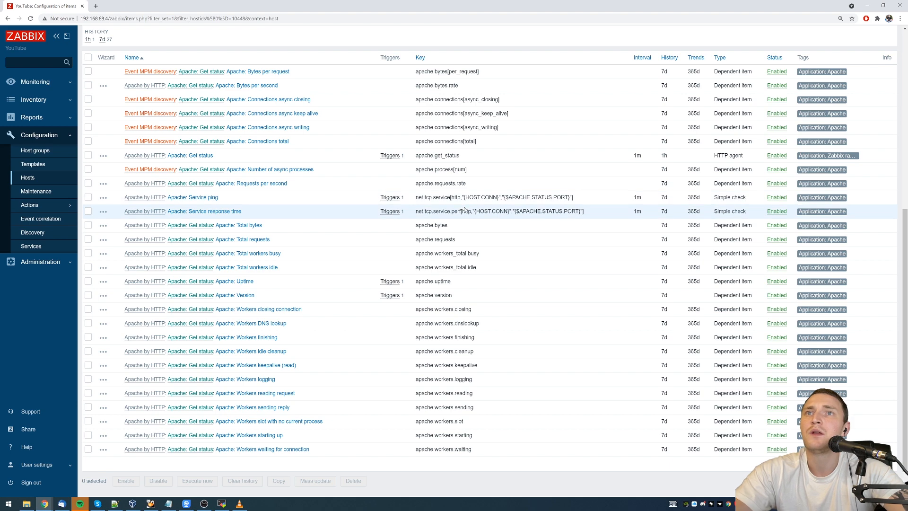
{"action": "left_click_drag", "start_coordinate": [473, 159], "coordinate": [163, 158]}
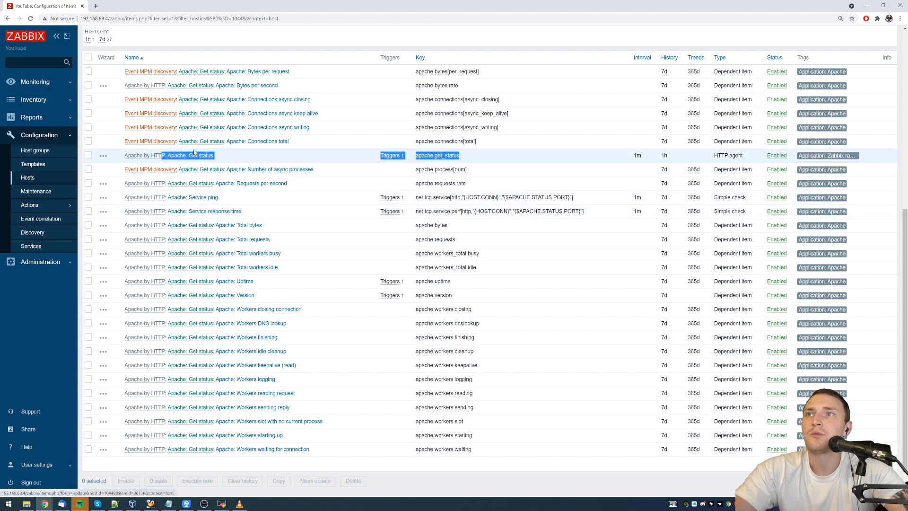
{"action": "scroll", "coordinate": [443, 169], "scroll_direction": "up", "scroll_amount": 2}
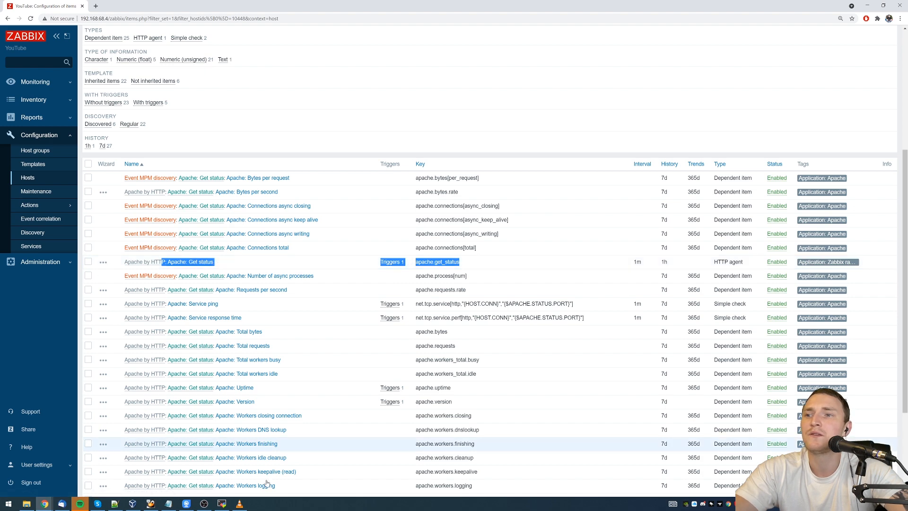
- Switch to the MobaXterm terminal, run curl 192.168.68.4/server-status?auto and examine the status output
{"action": "left_click", "coordinate": [222, 504]}
{"action": "key", "text": "Up"}
{"action": "key", "text": "Up"}
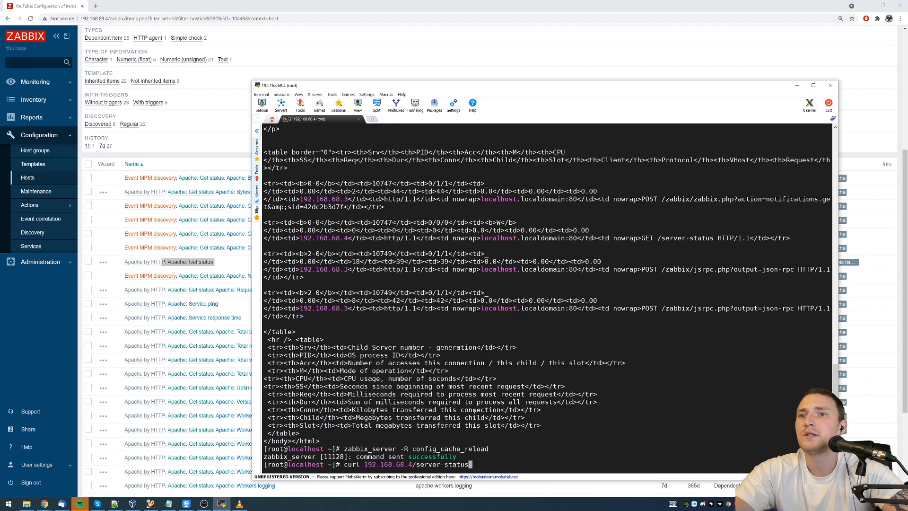
{"action": "type", "text": "?auto"}
{"action": "key", "text": "Return"}
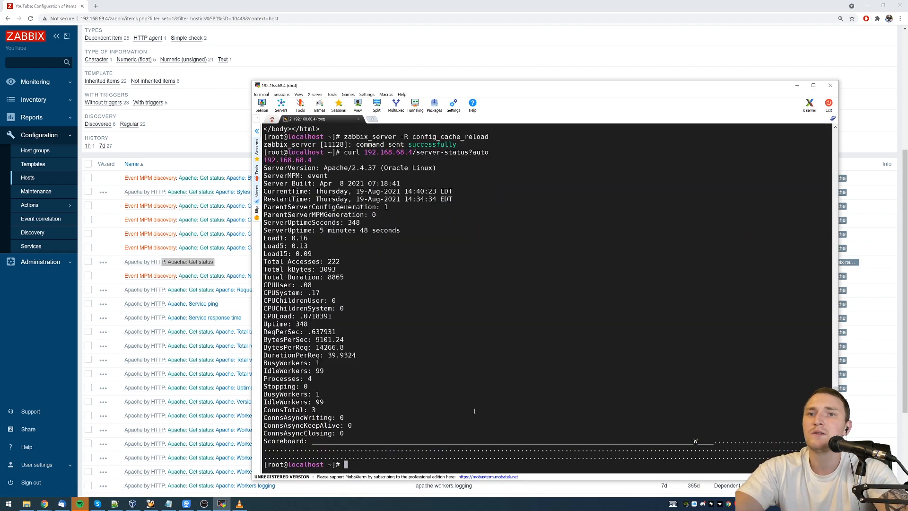
{"action": "left_click_drag", "start_coordinate": [264, 168], "coordinate": [399, 439]}
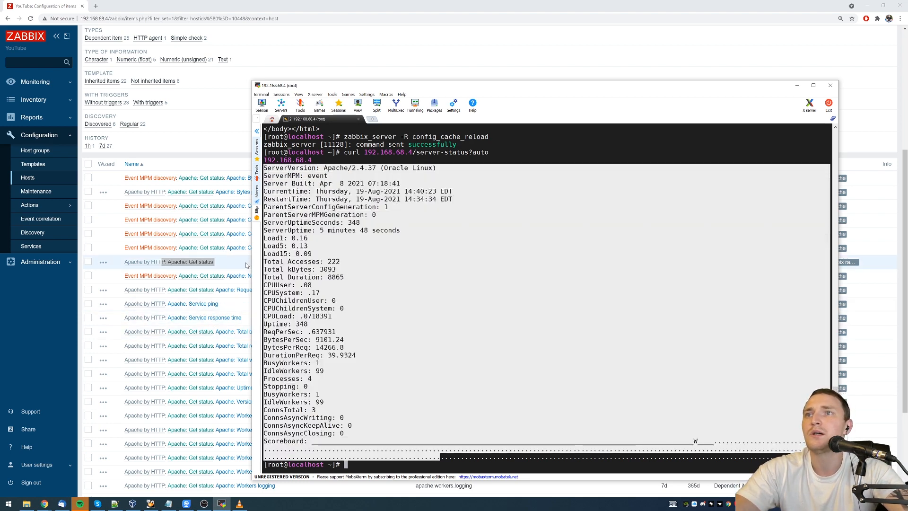
- Back in Zabbix, open the Apache: Get status item and examine the JavaScript of its preprocessing step
{"action": "left_click", "coordinate": [243, 264]}
{"action": "left_click", "coordinate": [203, 262]}
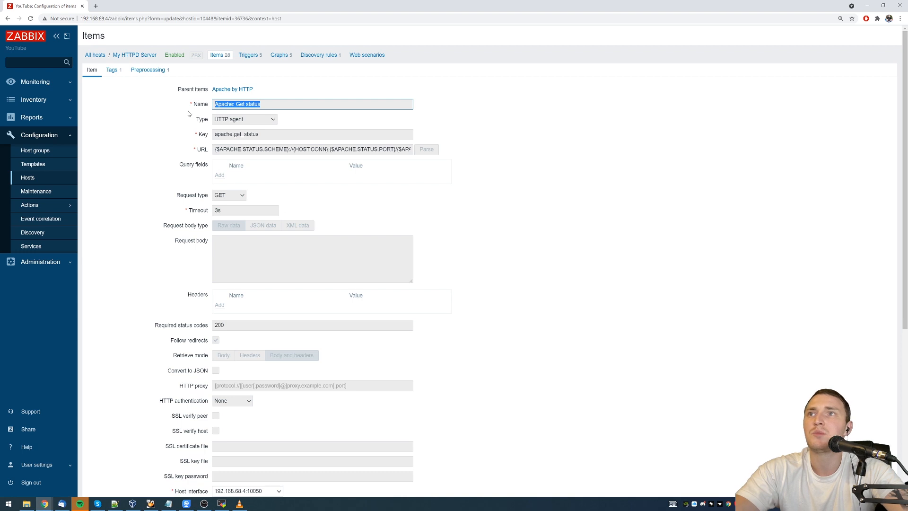
{"action": "left_click", "coordinate": [145, 69]}
{"action": "left_click", "coordinate": [511, 101]}
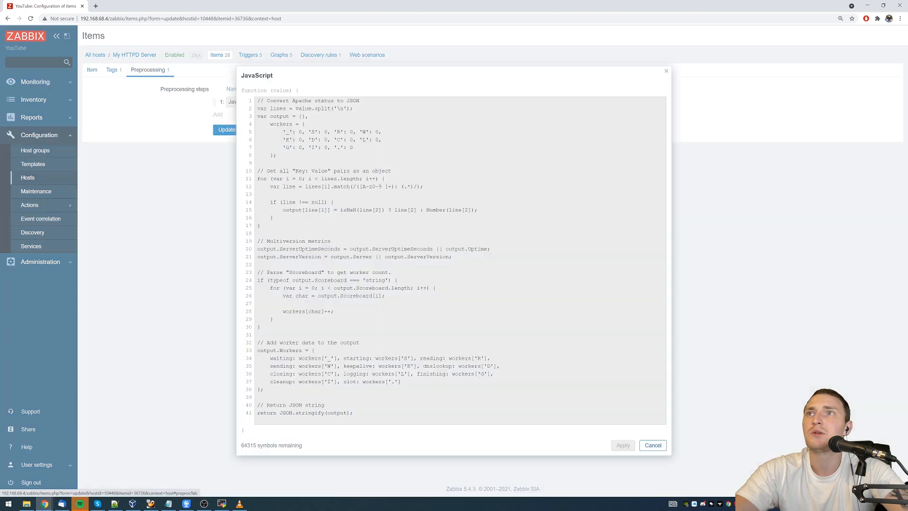
{"action": "left_click", "coordinate": [653, 446]}
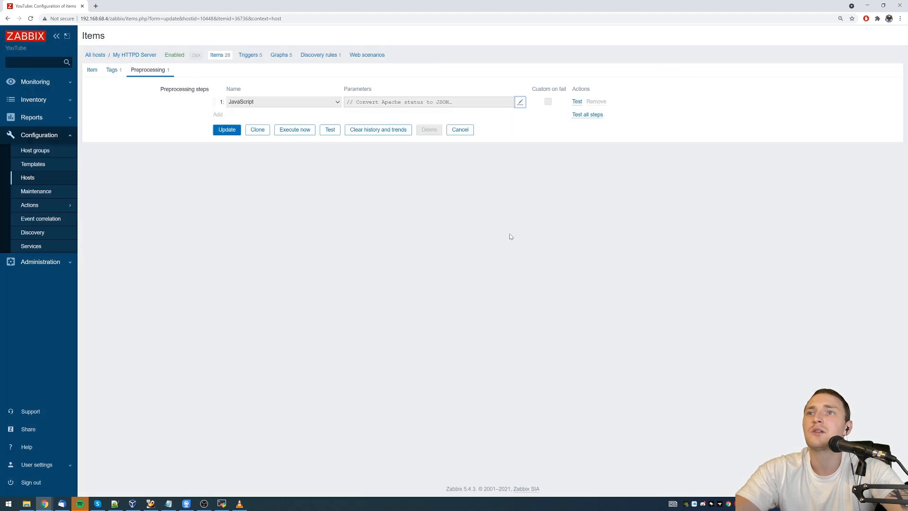
- Return to the host's item list and review the dependent items based on Apache: Get status
{"action": "left_click", "coordinate": [217, 55]}
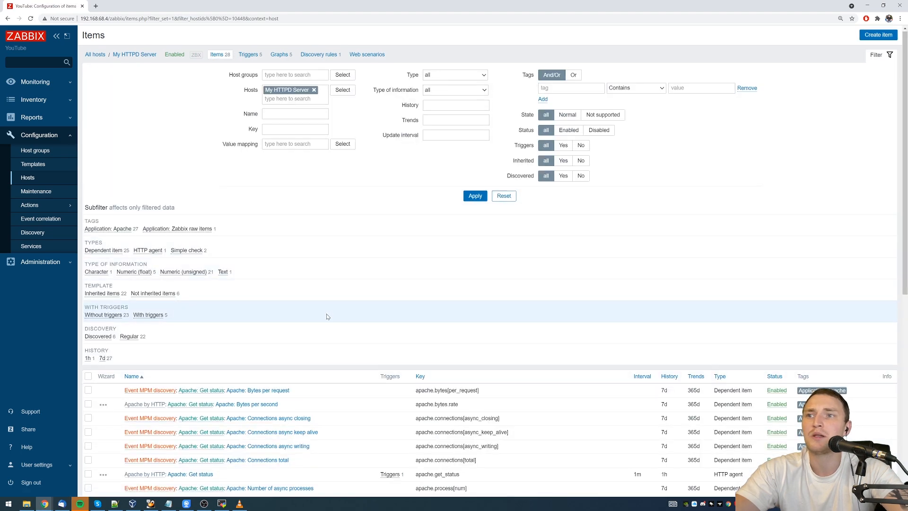
{"action": "scroll", "coordinate": [358, 307], "scroll_direction": "down", "scroll_amount": 5}
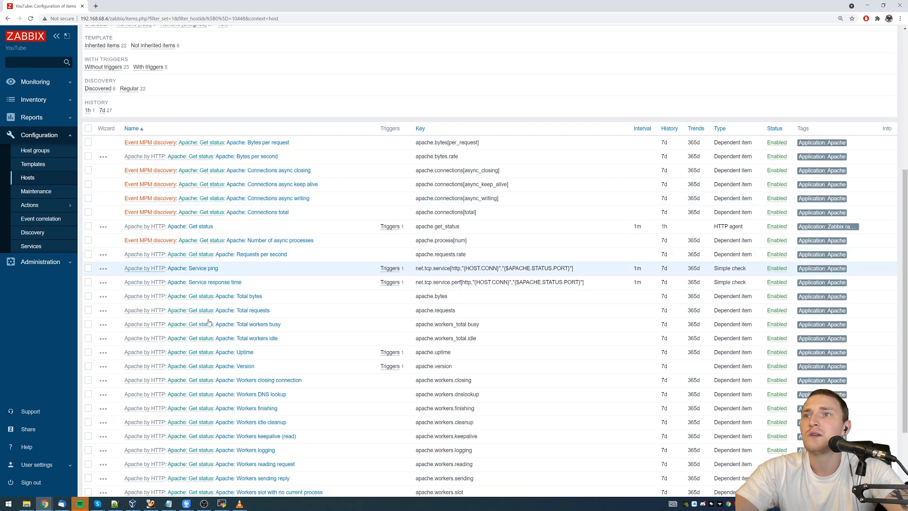
{"action": "scroll", "coordinate": [301, 235], "scroll_direction": "down", "scroll_amount": 2}
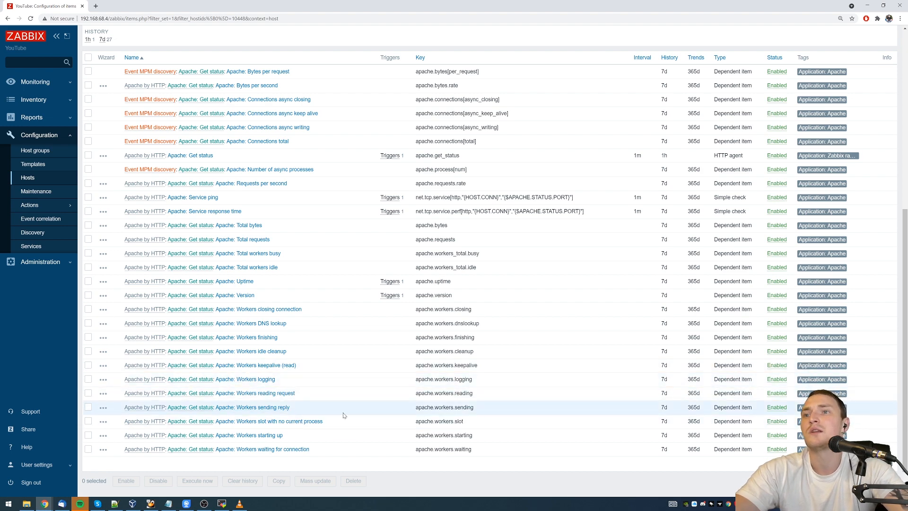
{"action": "scroll", "coordinate": [301, 438], "scroll_direction": "up", "scroll_amount": 5}
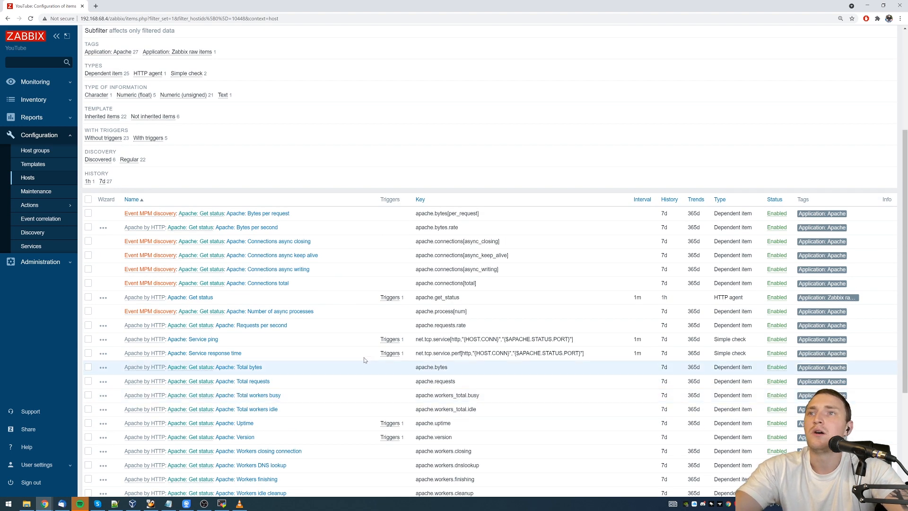
{"action": "scroll", "coordinate": [413, 353], "scroll_direction": "up", "scroll_amount": 1}
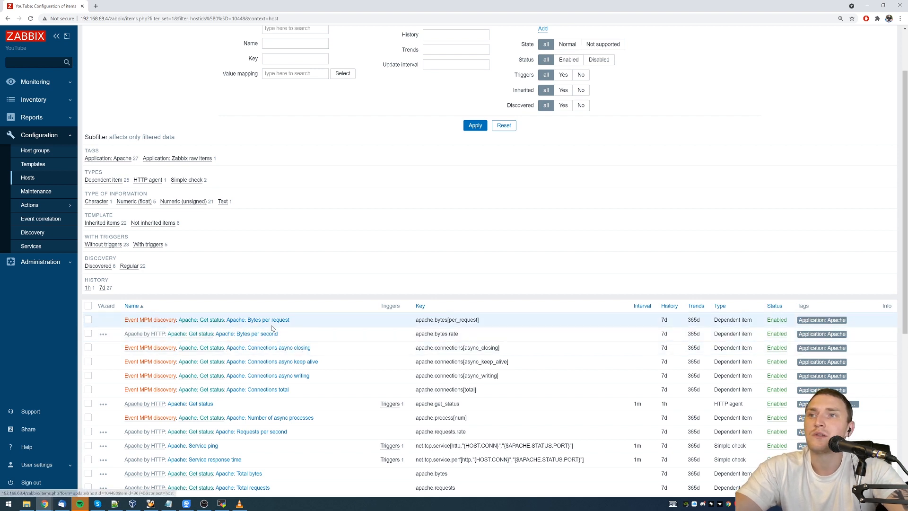
- Open the host's Event MPM discovery rule and examine the documentation link in its description
{"action": "scroll", "coordinate": [293, 284], "scroll_direction": "up", "scroll_amount": 2}
{"action": "left_click", "coordinate": [326, 55]}
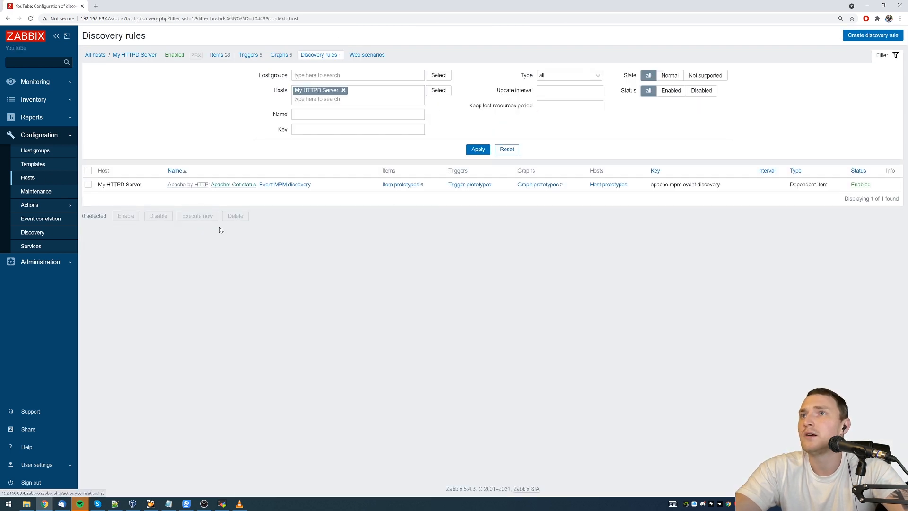
{"action": "left_click", "coordinate": [285, 185]}
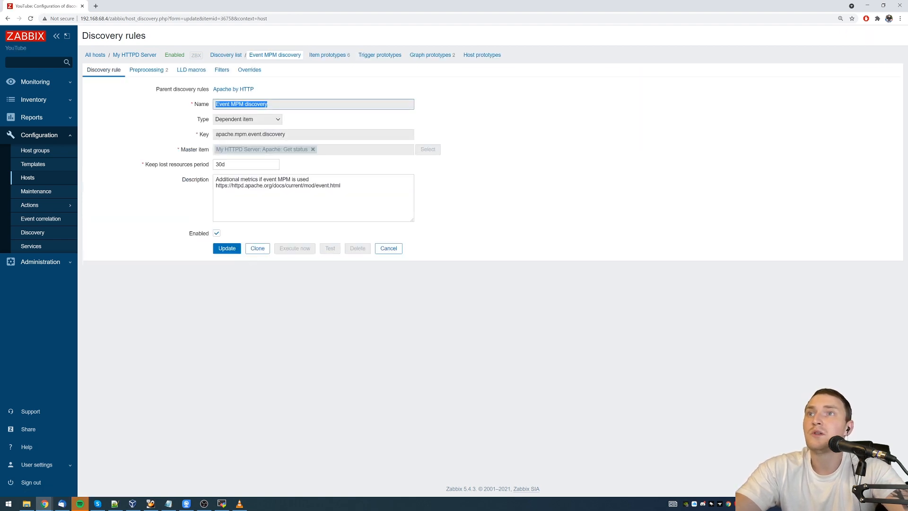
{"action": "left_click_drag", "start_coordinate": [342, 186], "coordinate": [221, 185]}
{"action": "left_click", "coordinate": [340, 187]}
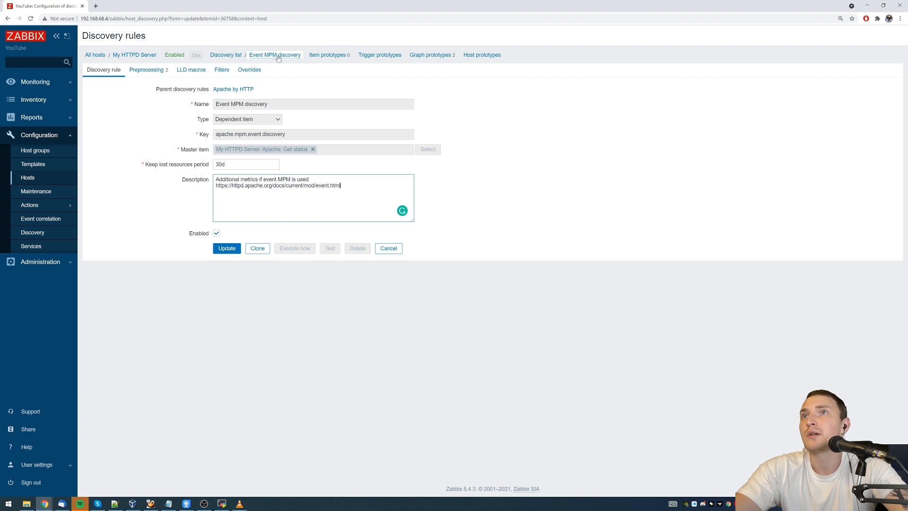
- Review the triggers of My HTTPD Server and look through its item list again
{"action": "left_click", "coordinate": [135, 55]}
{"action": "left_click", "coordinate": [248, 55]}
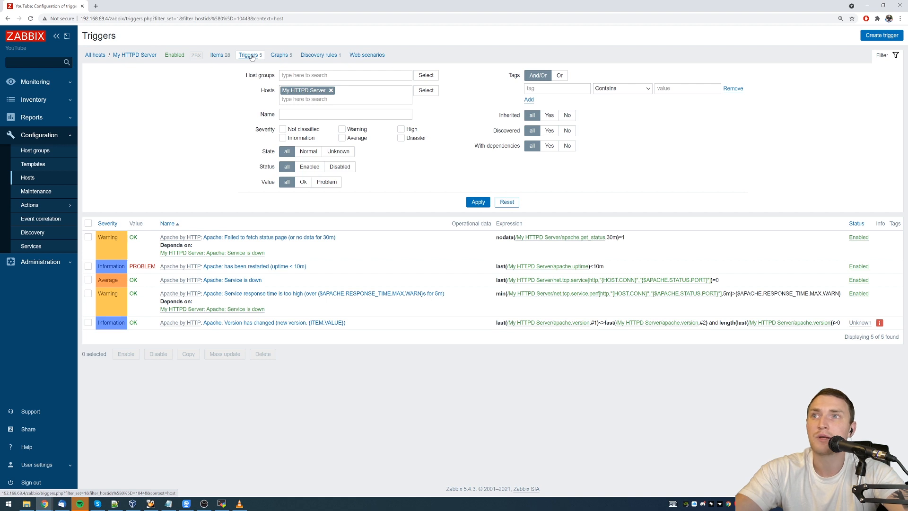
{"action": "left_click", "coordinate": [219, 56]}
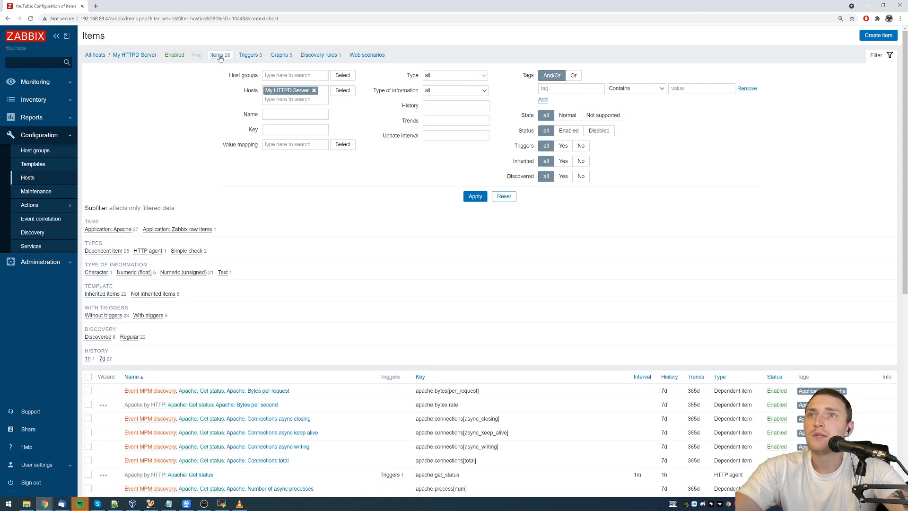
{"action": "scroll", "coordinate": [360, 145], "scroll_direction": "down", "scroll_amount": 8}
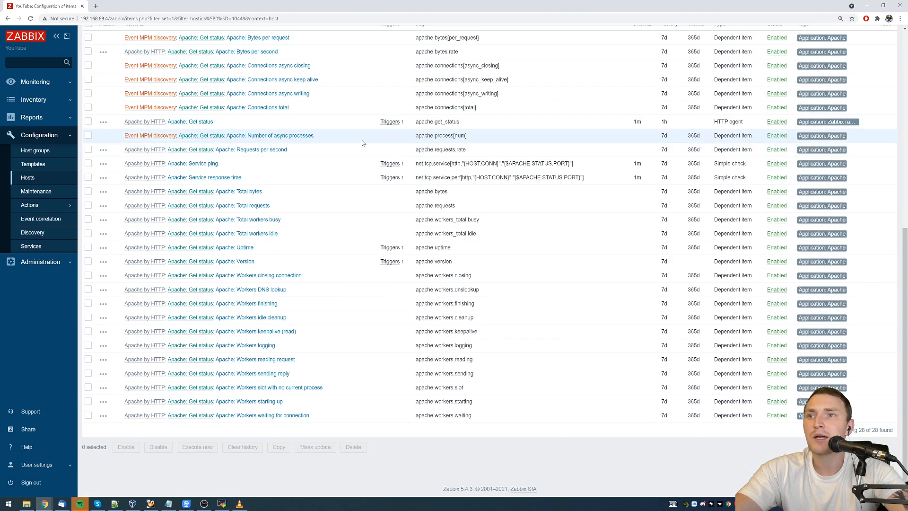
{"action": "scroll", "coordinate": [362, 143], "scroll_direction": "up", "scroll_amount": 8}
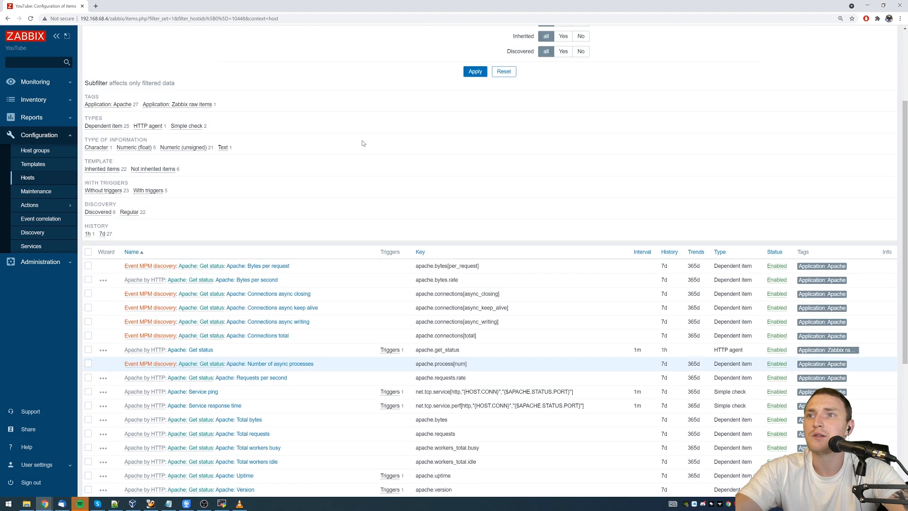